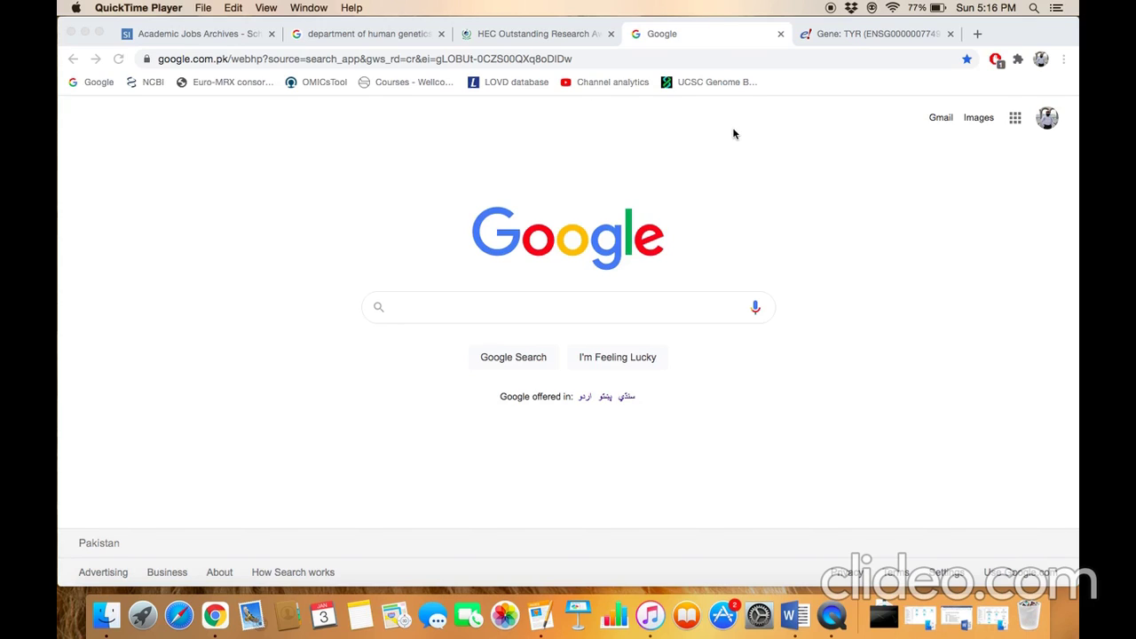
On the Ensembl TYR page, select the 18 lines covering the red exon and its flanking sequence
{"action": "left_click", "coordinate": [888, 34]}
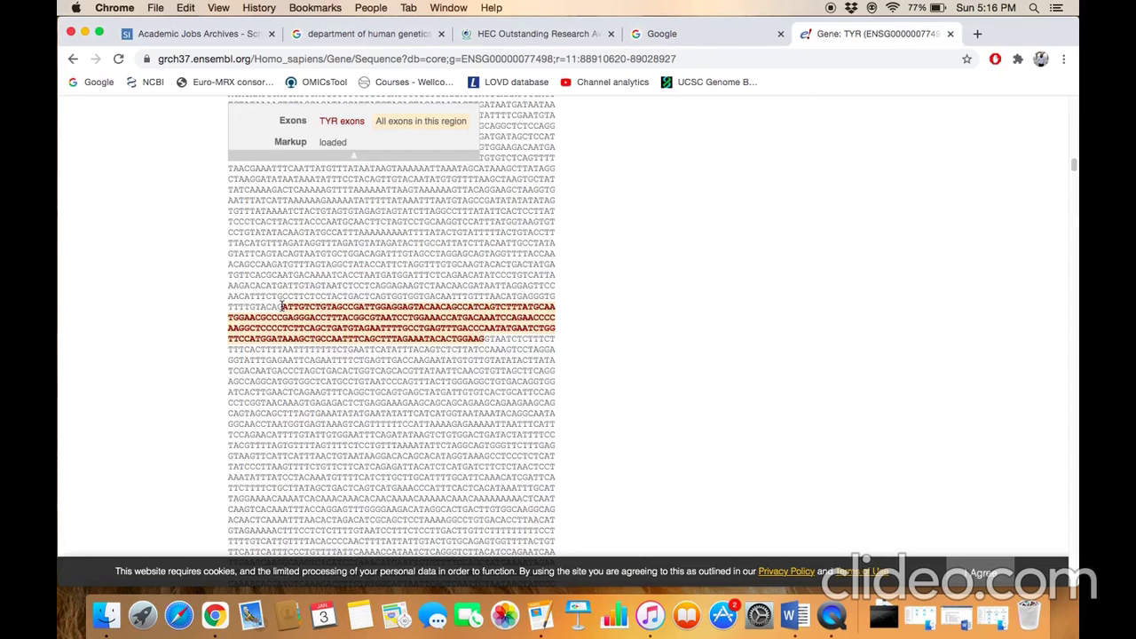
{"action": "left_click_drag", "start_coordinate": [282, 306], "coordinate": [484, 338]}
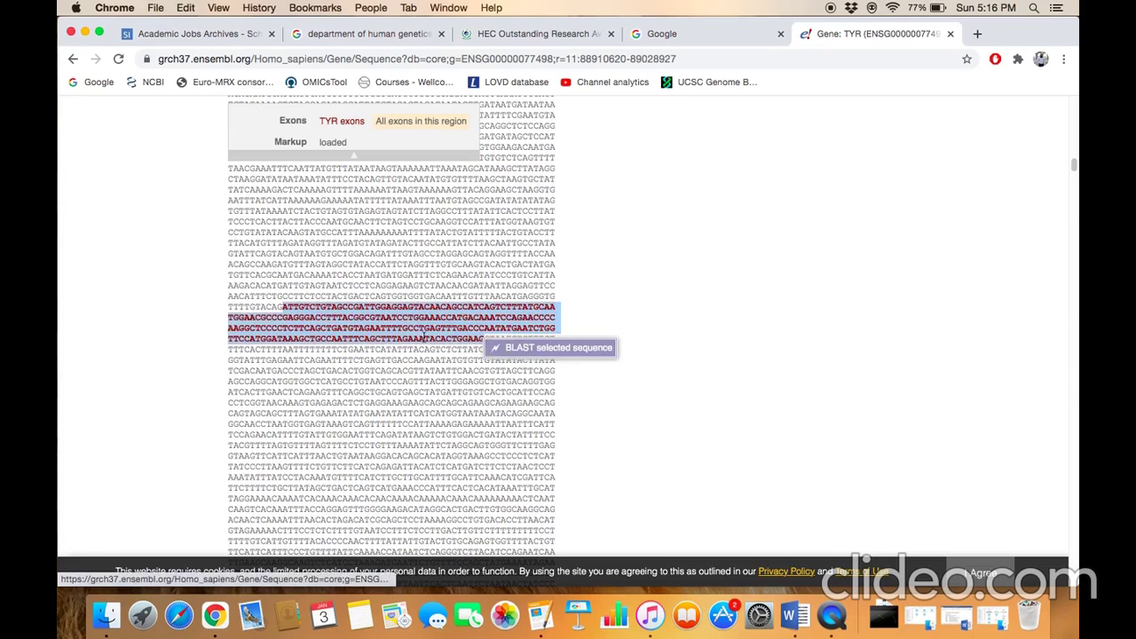
{"action": "left_click", "coordinate": [635, 419]}
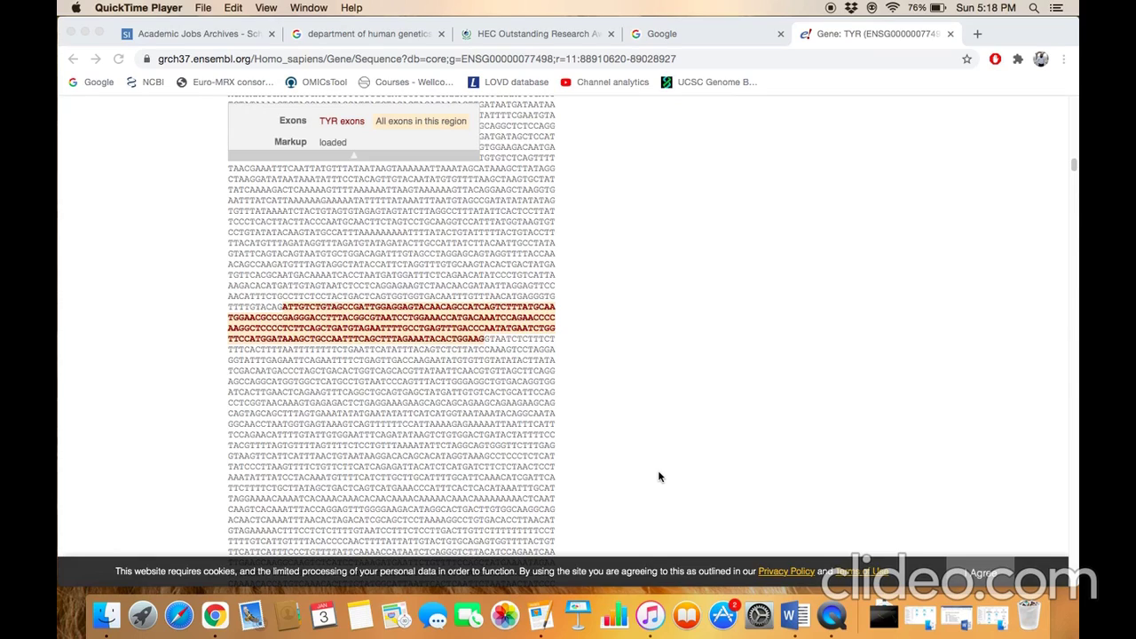
{"action": "left_click", "coordinate": [229, 235]}
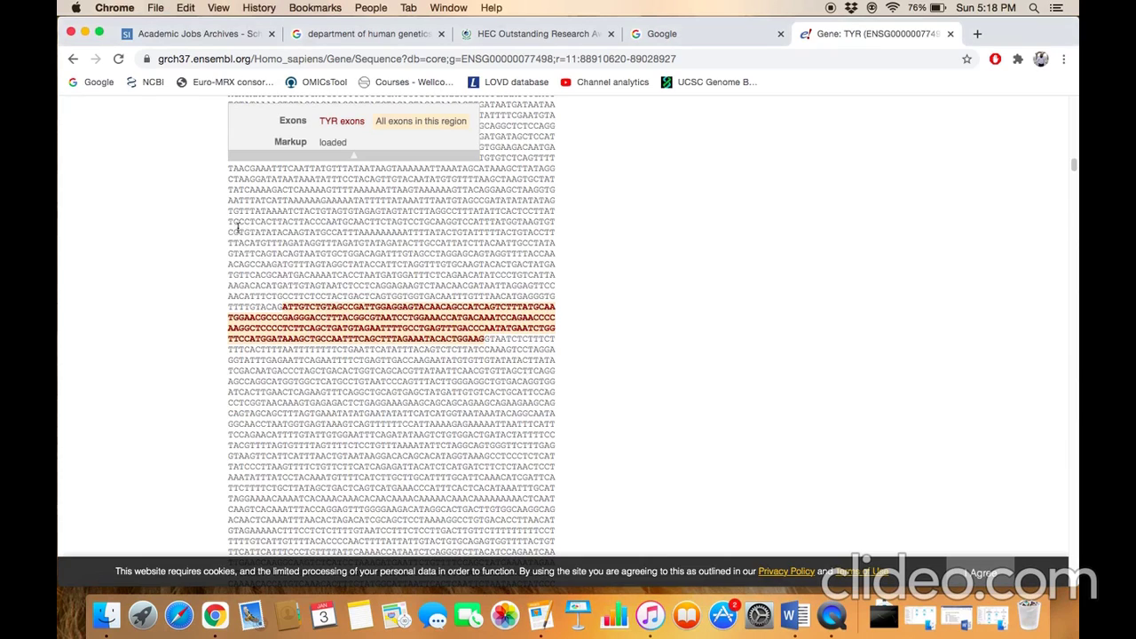
{"action": "left_click_drag", "start_coordinate": [229, 233], "coordinate": [559, 415]}
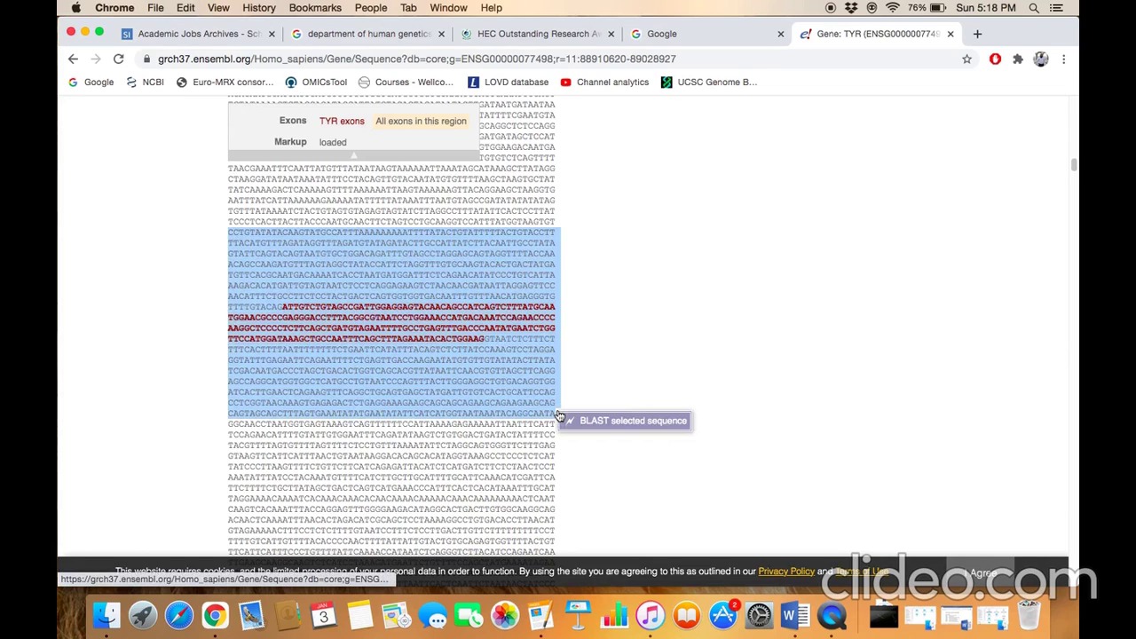
Paste the TYR sequence into Word, remove the trailing empty line, and place the cursor before the exon
{"action": "left_click", "coordinate": [795, 616]}
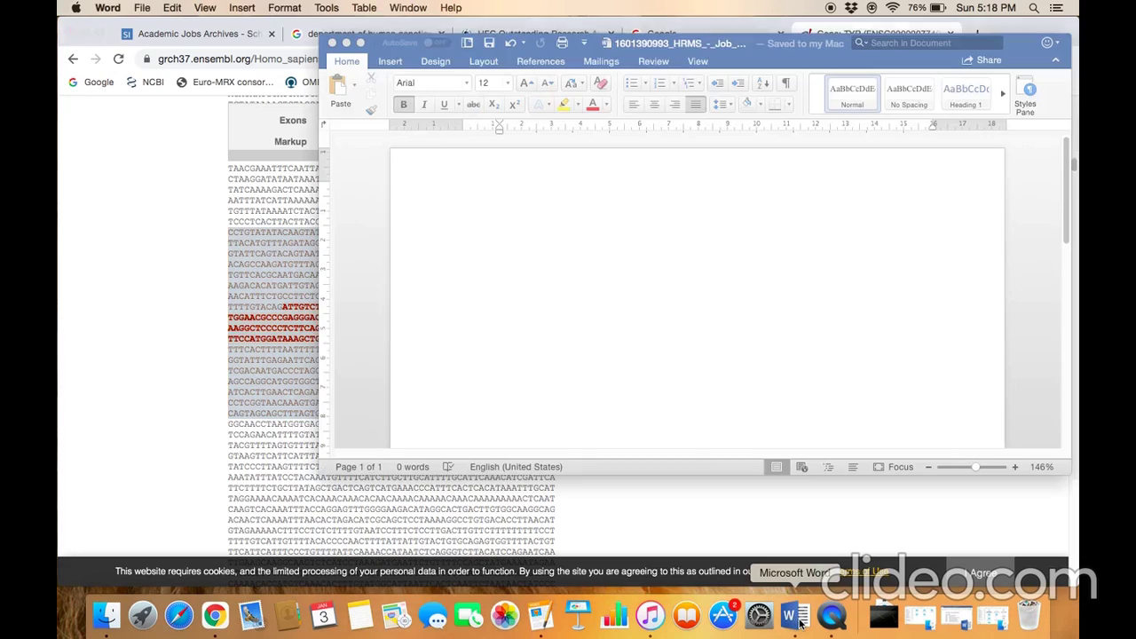
{"action": "key", "text": "super+v"}
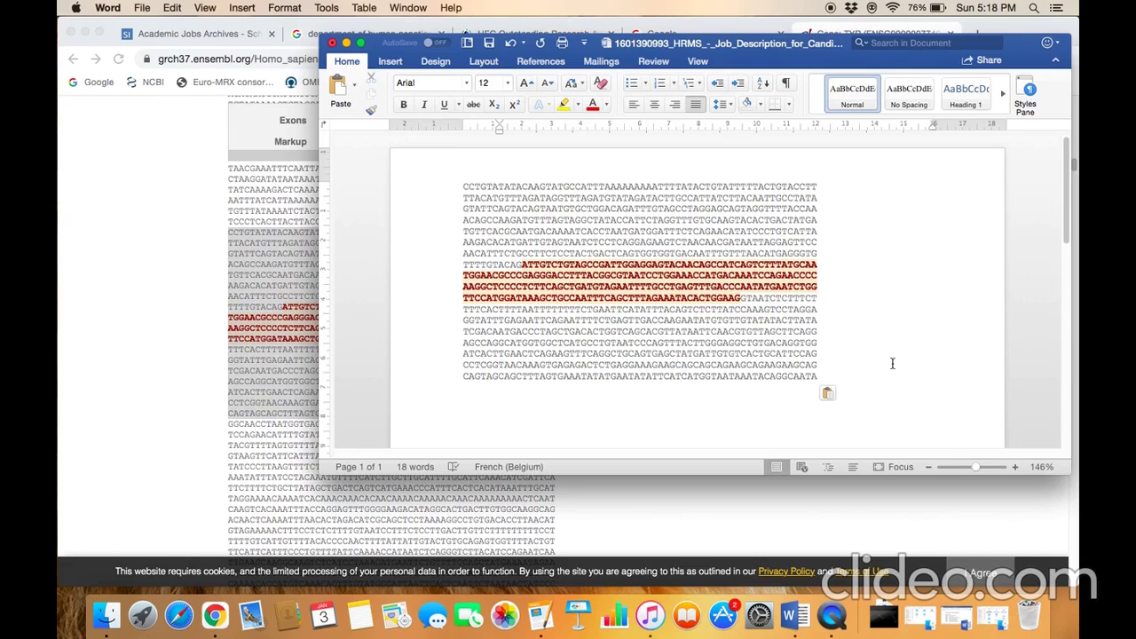
{"action": "key", "text": "BackSpace"}
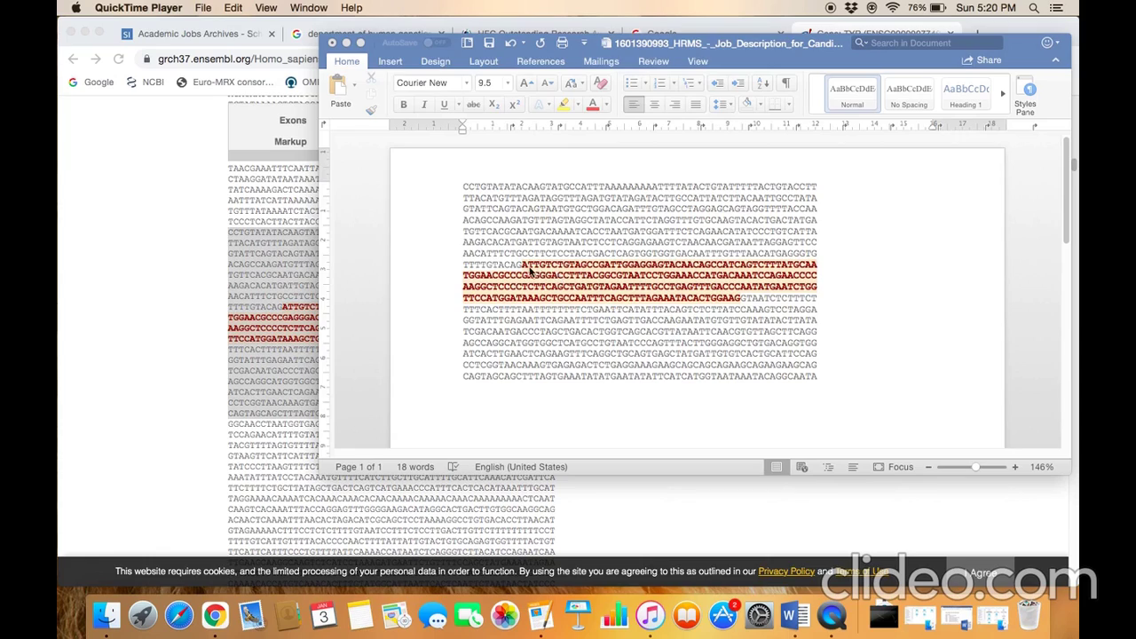
{"action": "left_click", "coordinate": [523, 268]}
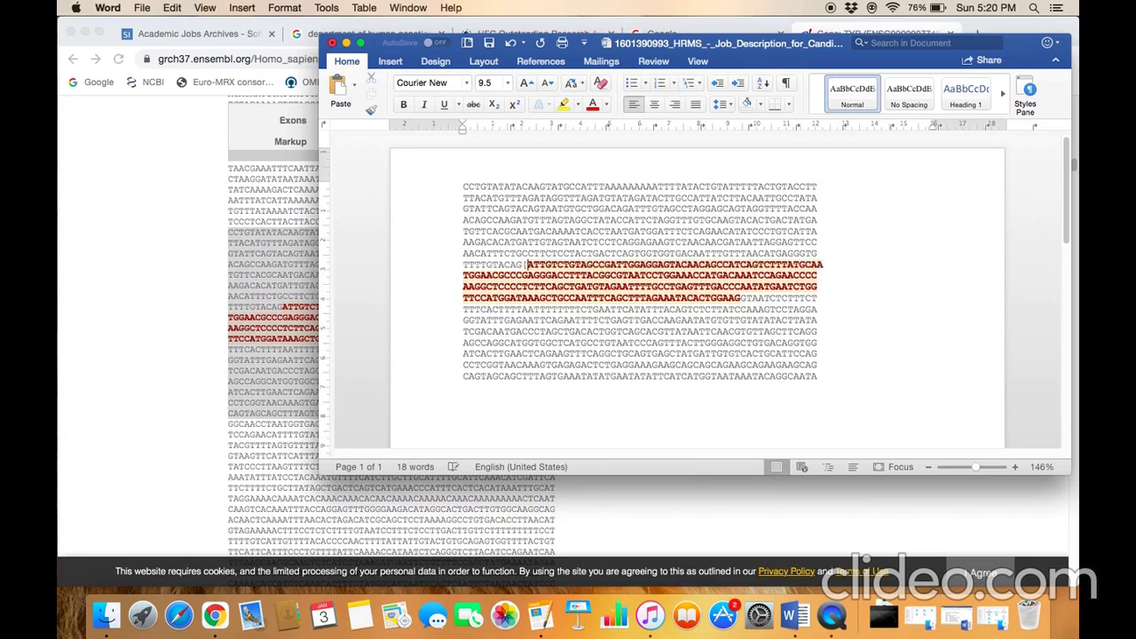
Close the exon with ] and wrap the flanking excluded stretches in unbolded < and > markers
{"action": "left_click", "coordinate": [742, 298]}
{"action": "type", "text": "]"}
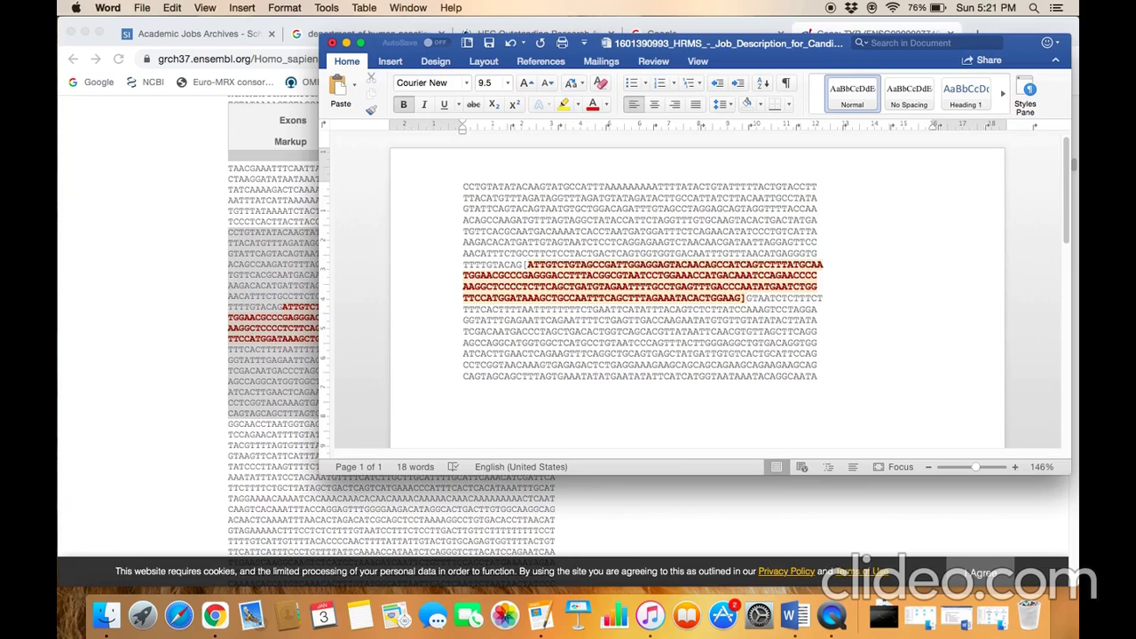
{"action": "type", "text": "<"}
{"action": "key", "text": "super+b"}
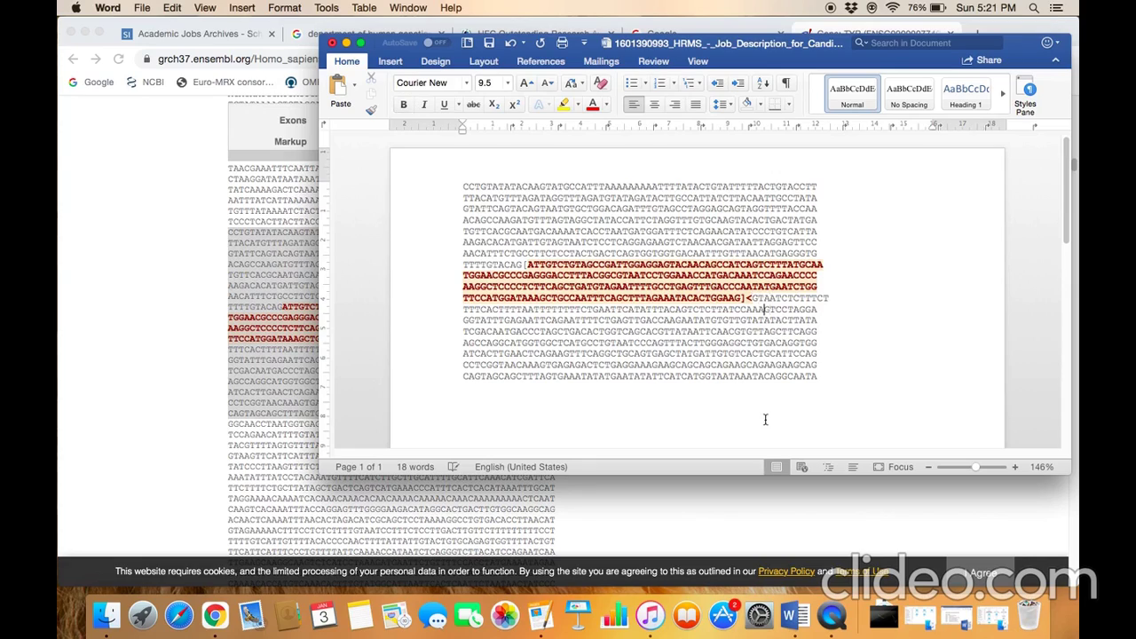
{"action": "type", "text": ">"}
{"action": "left_click", "coordinate": [525, 264]}
{"action": "type", "text": ">"}
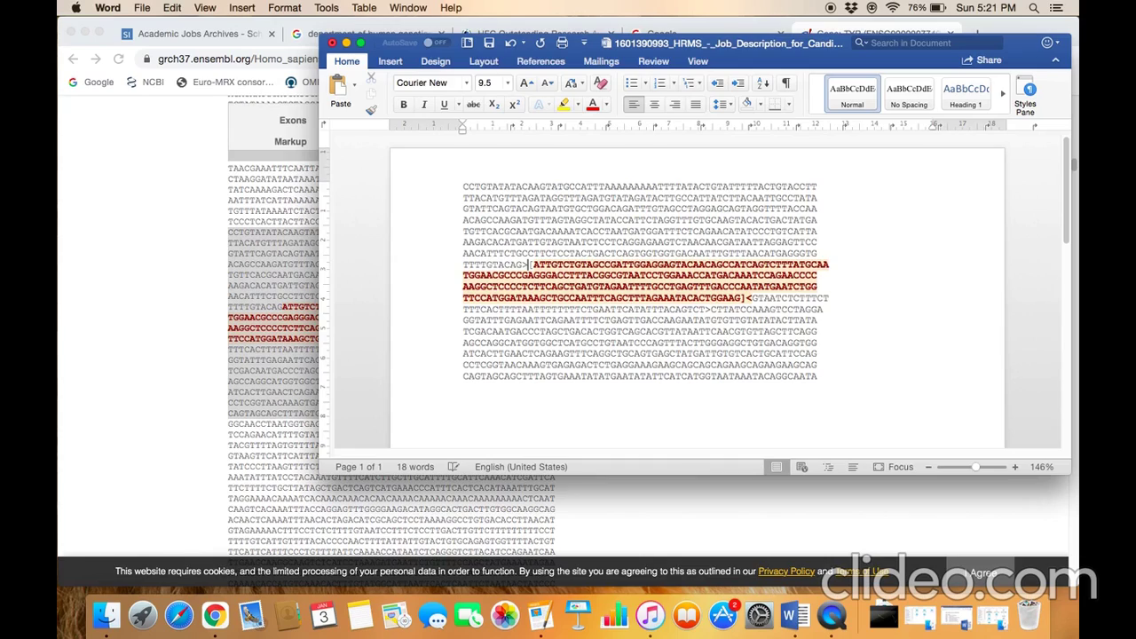
{"action": "left_click", "coordinate": [516, 253]}
{"action": "type", "text": "<"}
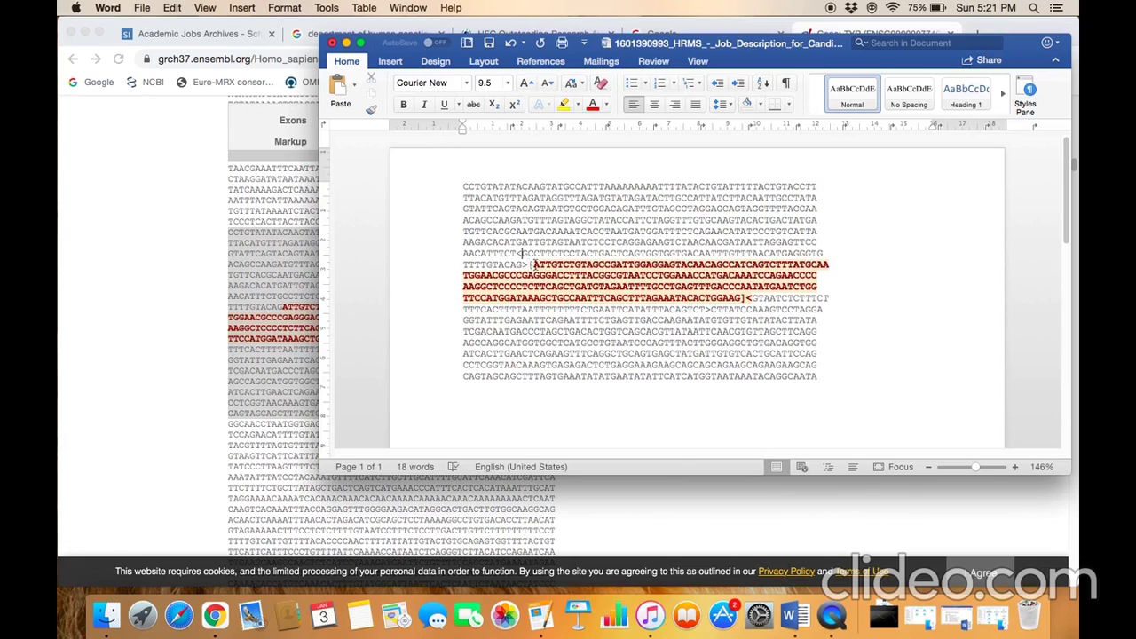
Check the bracketed exon and excluded stretches, then copy the entire marked-up sequence
{"action": "left_click_drag", "start_coordinate": [526, 264], "coordinate": [749, 299]}
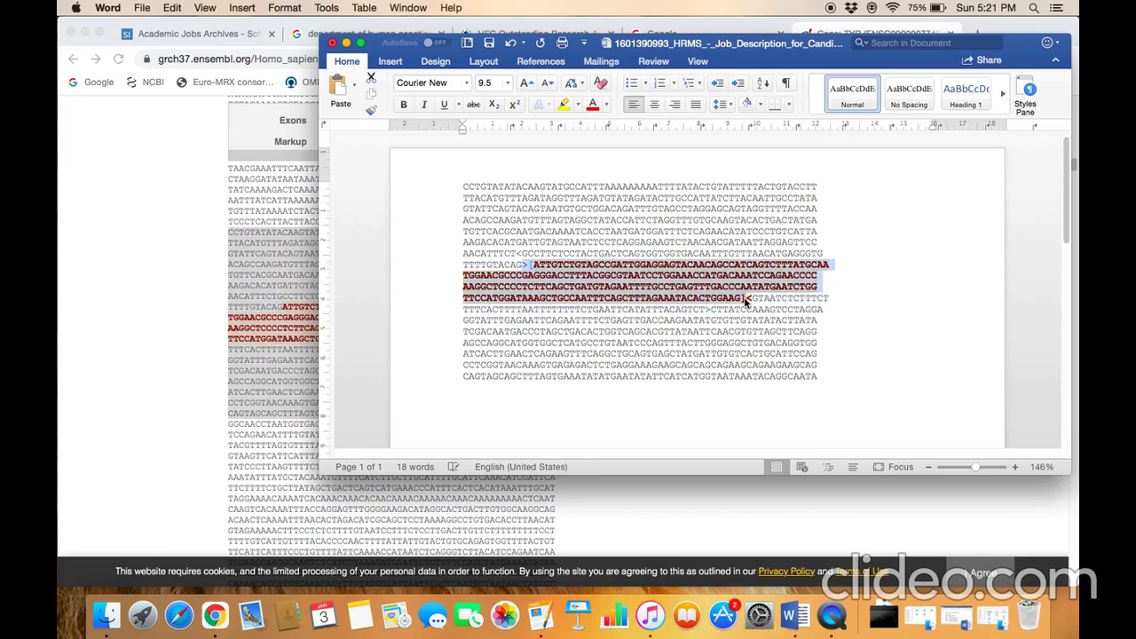
{"action": "left_click", "coordinate": [529, 267]}
{"action": "left_click_drag", "start_coordinate": [529, 267], "coordinate": [518, 255]}
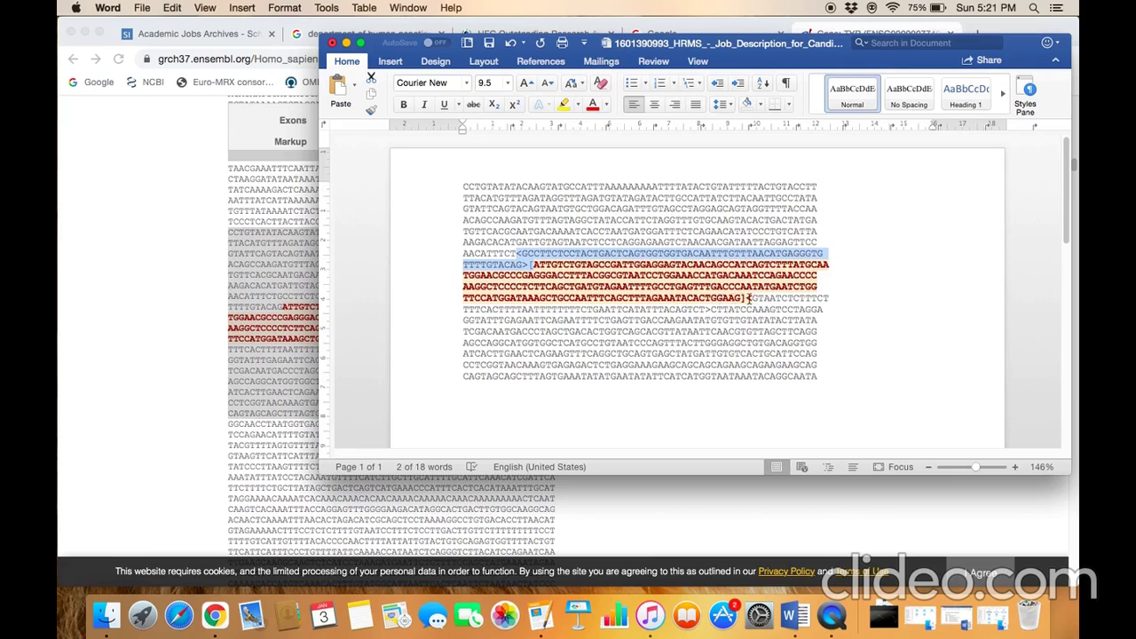
{"action": "double_click", "coordinate": [717, 300]}
{"action": "left_click_drag", "start_coordinate": [747, 299], "coordinate": [765, 366]}
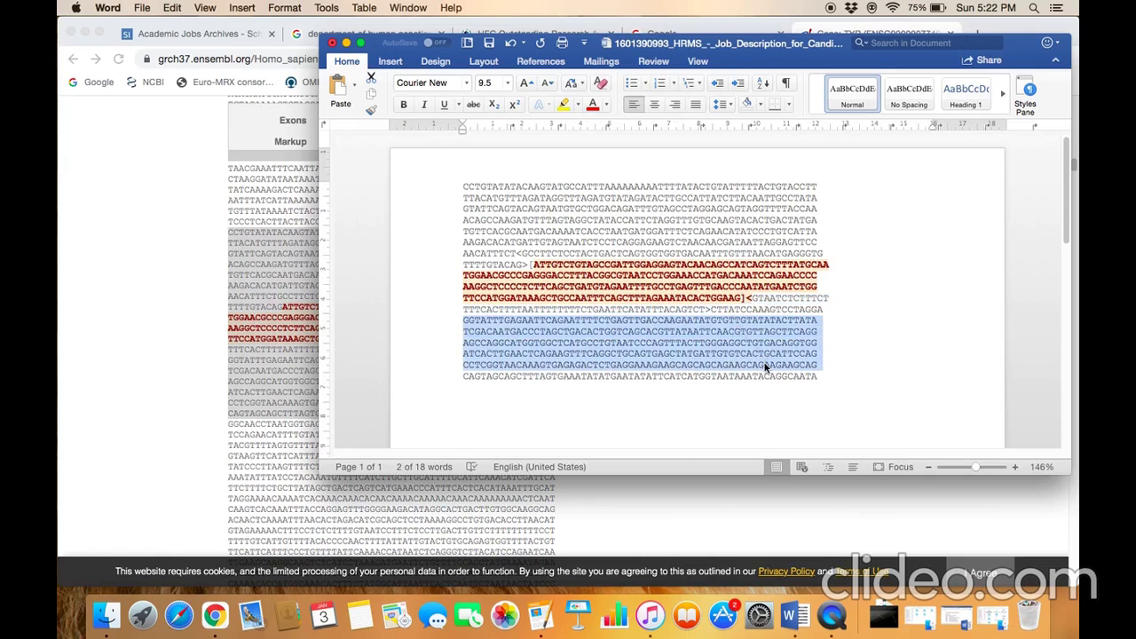
{"action": "key", "text": "super+a"}
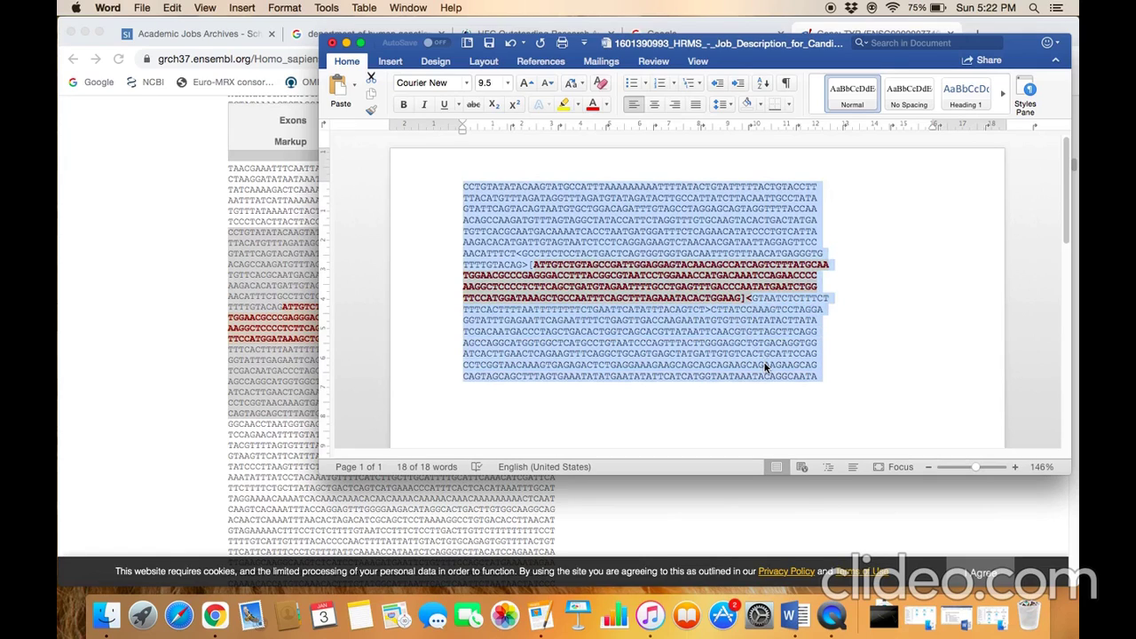
{"action": "key", "text": "super+c"}
Open the 'Primer3 Input' result for primer3.ut.ee from the Google Primer3web results
{"action": "left_click", "coordinate": [166, 359]}
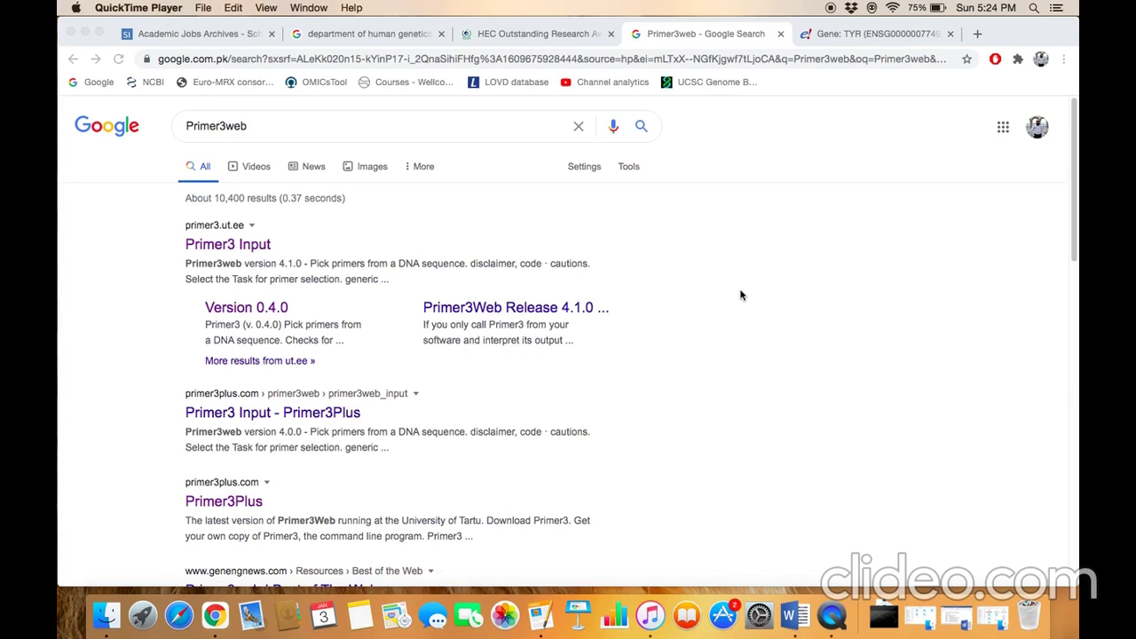
{"action": "scroll", "coordinate": [740, 294], "scroll_direction": "down", "scroll_amount": 5}
{"action": "scroll", "coordinate": [740, 294], "scroll_direction": "up", "scroll_amount": 5}
{"action": "left_click", "coordinate": [227, 247]}
{"action": "left_click", "coordinate": [221, 248]}
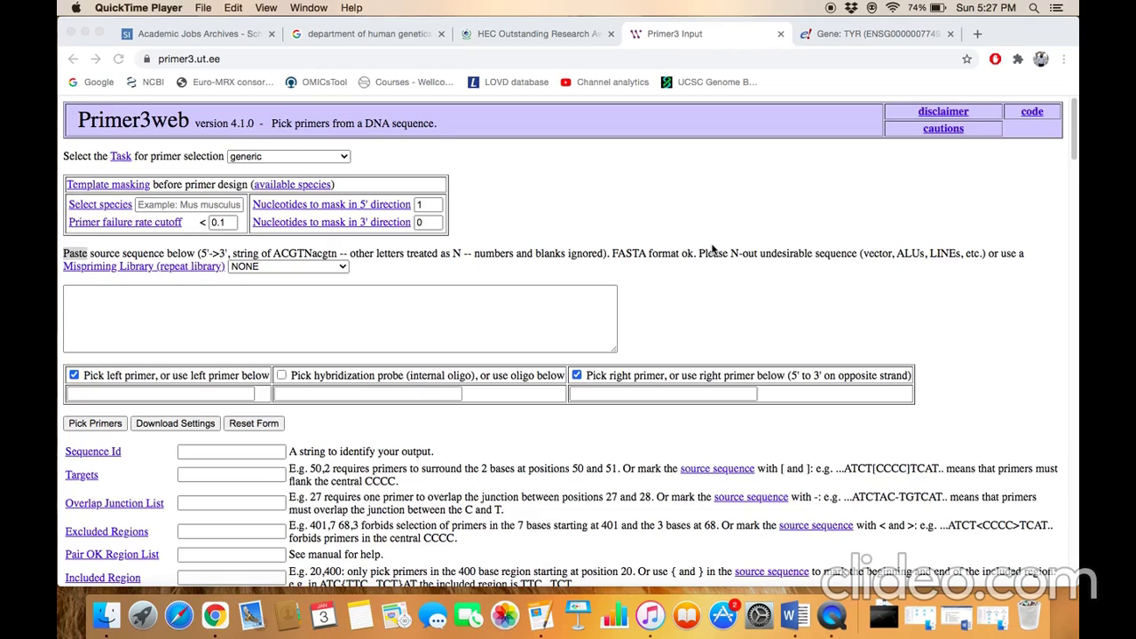
Choose the HUMAN mispriming library and paste the marked-up TYR sequence into the source box
{"action": "left_click", "coordinate": [382, 278]}
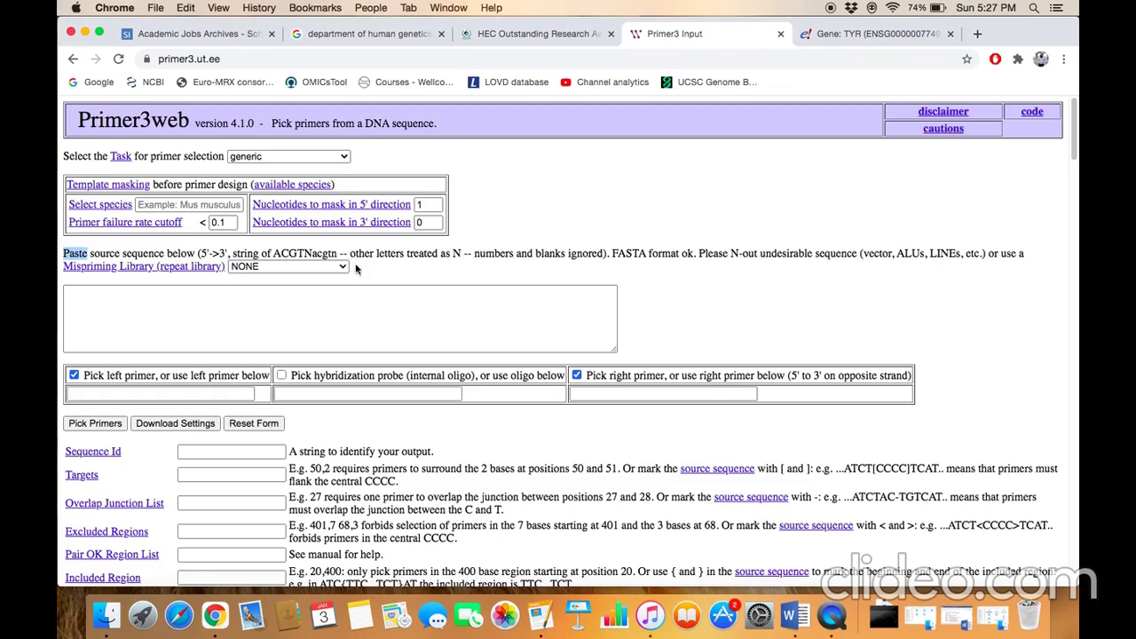
{"action": "left_click", "coordinate": [331, 266]}
{"action": "left_click", "coordinate": [318, 278]}
{"action": "left_click", "coordinate": [462, 323]}
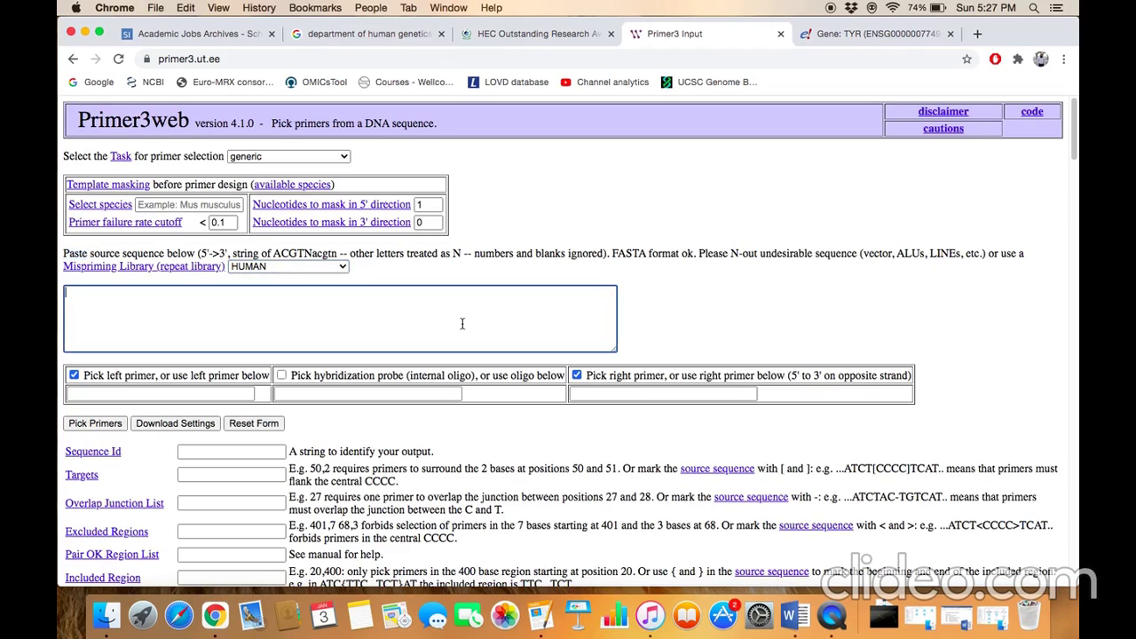
{"action": "key", "text": "super+v"}
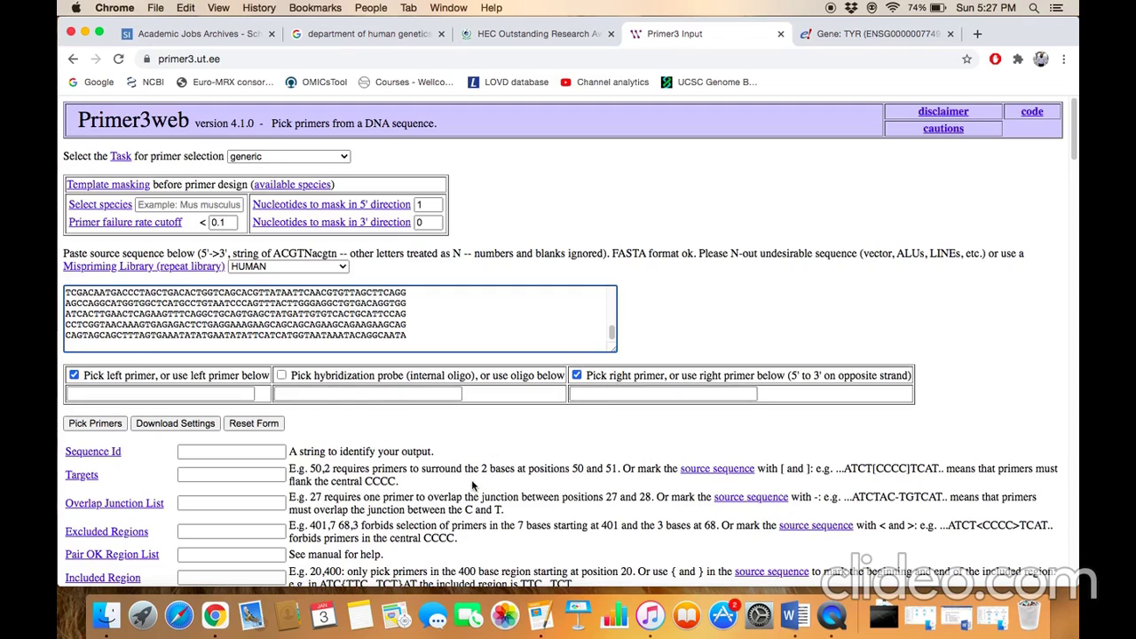
Enter TYR_E2 as the Sequence Id
{"action": "scroll", "coordinate": [472, 479], "scroll_direction": "down", "scroll_amount": 3}
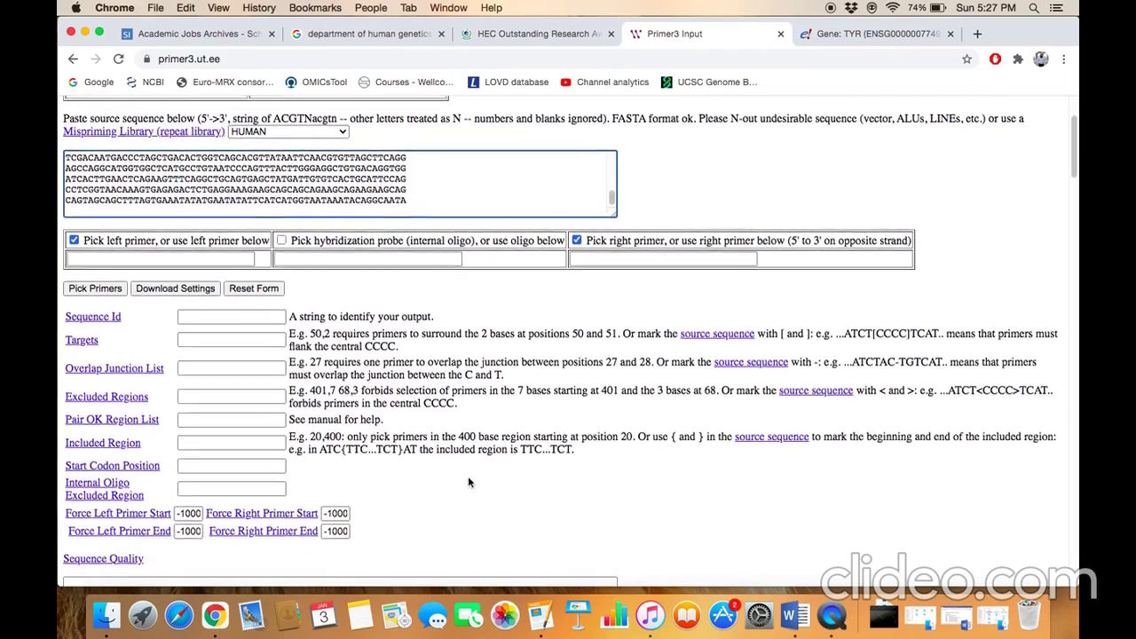
{"action": "scroll", "coordinate": [470, 482], "scroll_direction": "up", "scroll_amount": 1}
{"action": "left_click", "coordinate": [274, 321]}
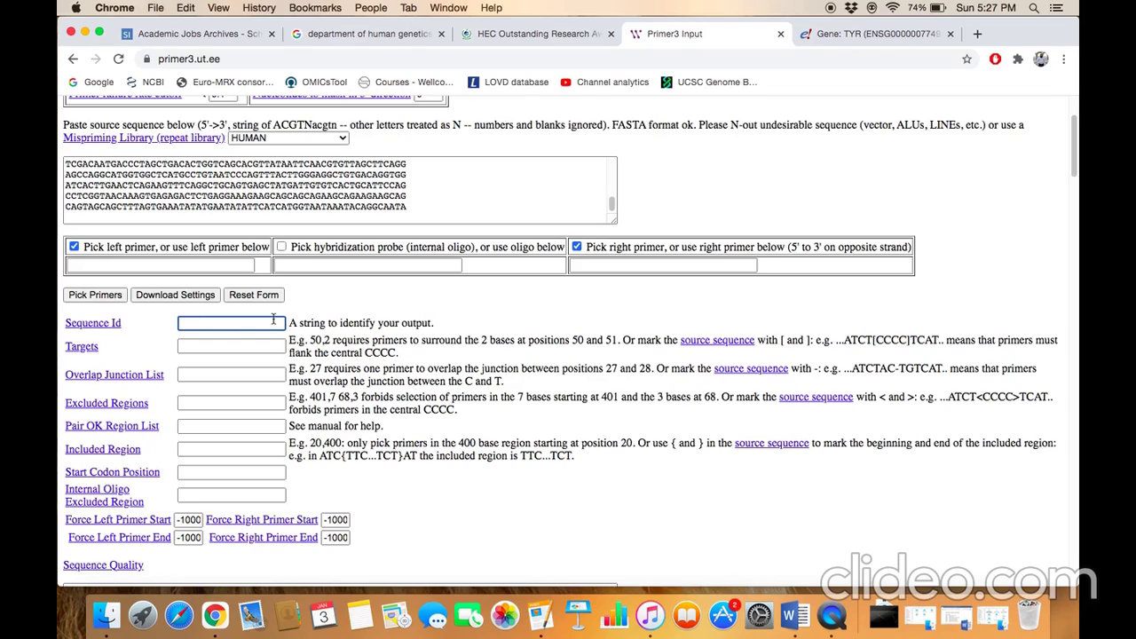
{"action": "type", "text": "TYR_E2"}
{"action": "scroll", "coordinate": [519, 434], "scroll_direction": "down", "scroll_amount": 1}
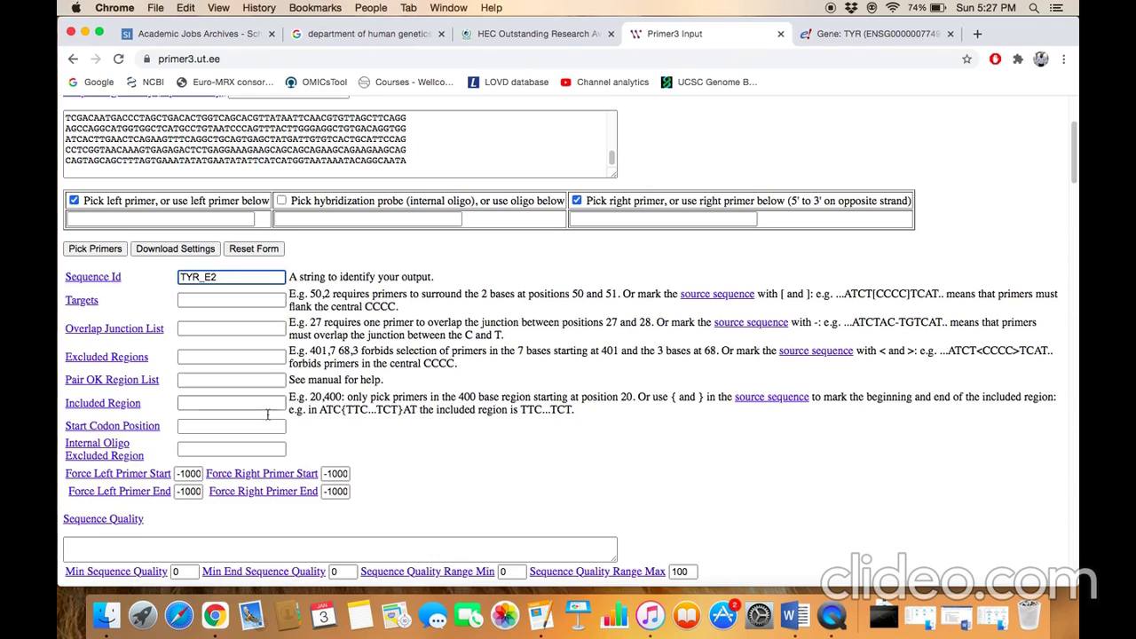
{"action": "scroll", "coordinate": [544, 384], "scroll_direction": "up", "scroll_amount": 4}
{"action": "scroll", "coordinate": [542, 384], "scroll_direction": "down", "scroll_amount": 1}
{"action": "scroll", "coordinate": [355, 324], "scroll_direction": "up", "scroll_amount": 3}
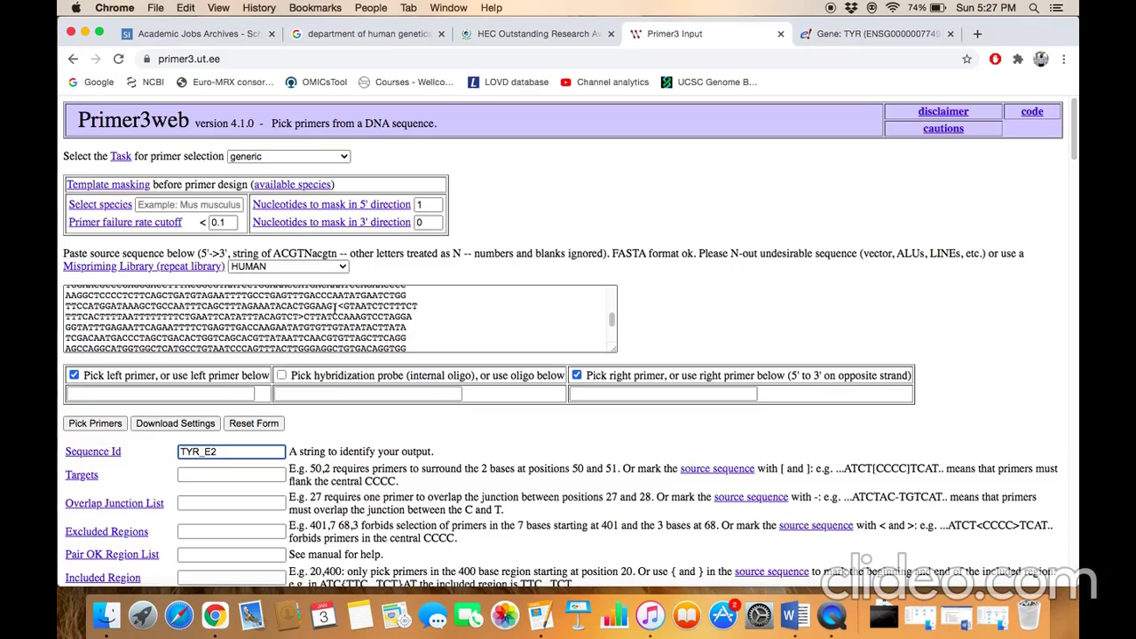
{"action": "scroll", "coordinate": [333, 306], "scroll_direction": "down", "scroll_amount": 4}
{"action": "scroll", "coordinate": [333, 306], "scroll_direction": "down", "scroll_amount": 8}
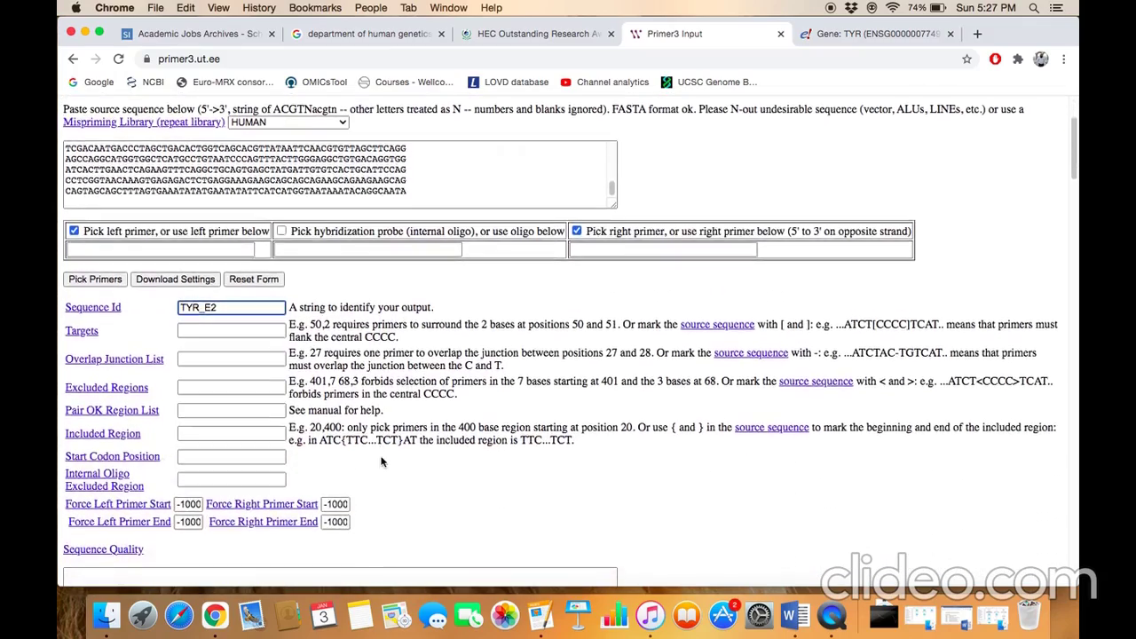
Check the Primer Size and Product Size Ranges values, leaving both at their defaults
{"action": "scroll", "coordinate": [382, 461], "scroll_direction": "down", "scroll_amount": 6}
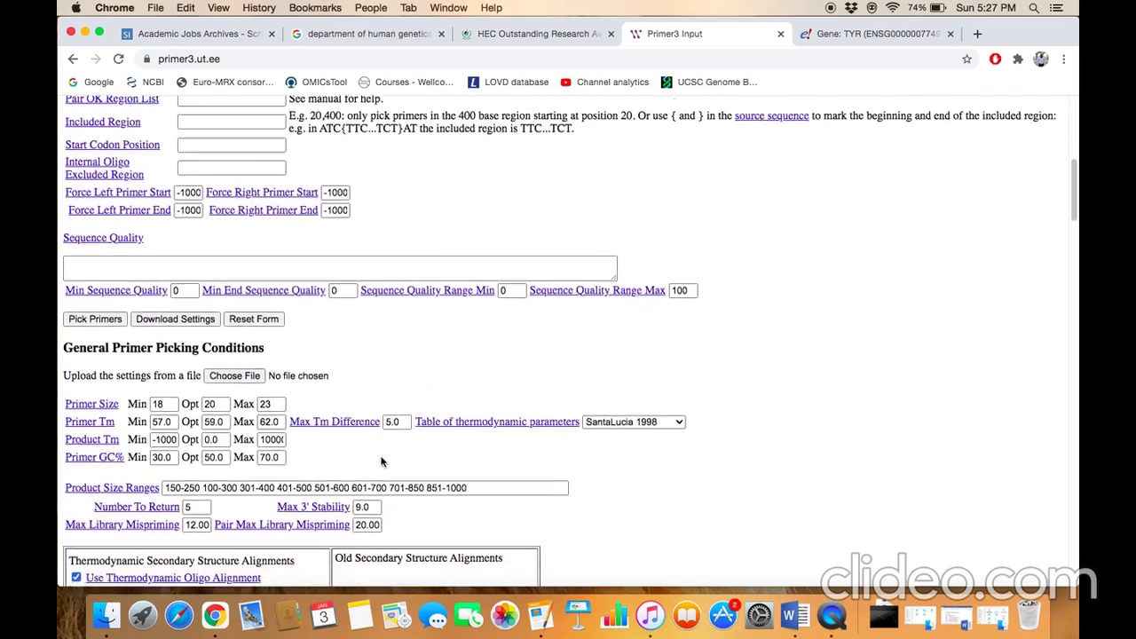
{"action": "left_click", "coordinate": [170, 237]}
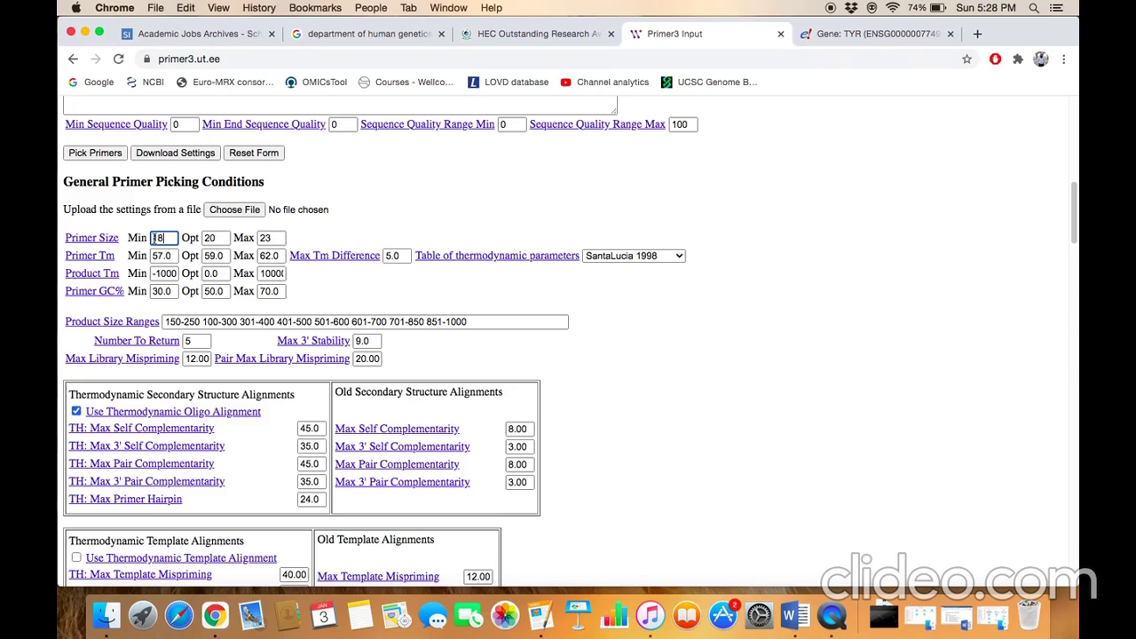
{"action": "left_click", "coordinate": [316, 290]}
{"action": "scroll", "coordinate": [644, 417], "scroll_direction": "down", "scroll_amount": 2}
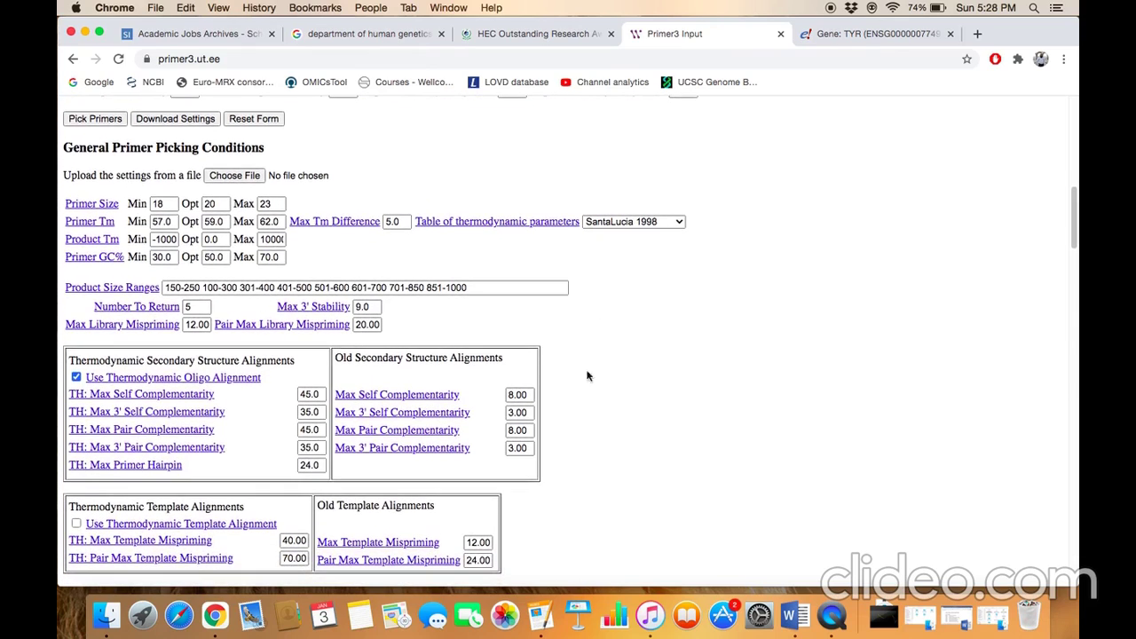
{"action": "triple_click", "coordinate": [507, 289]}
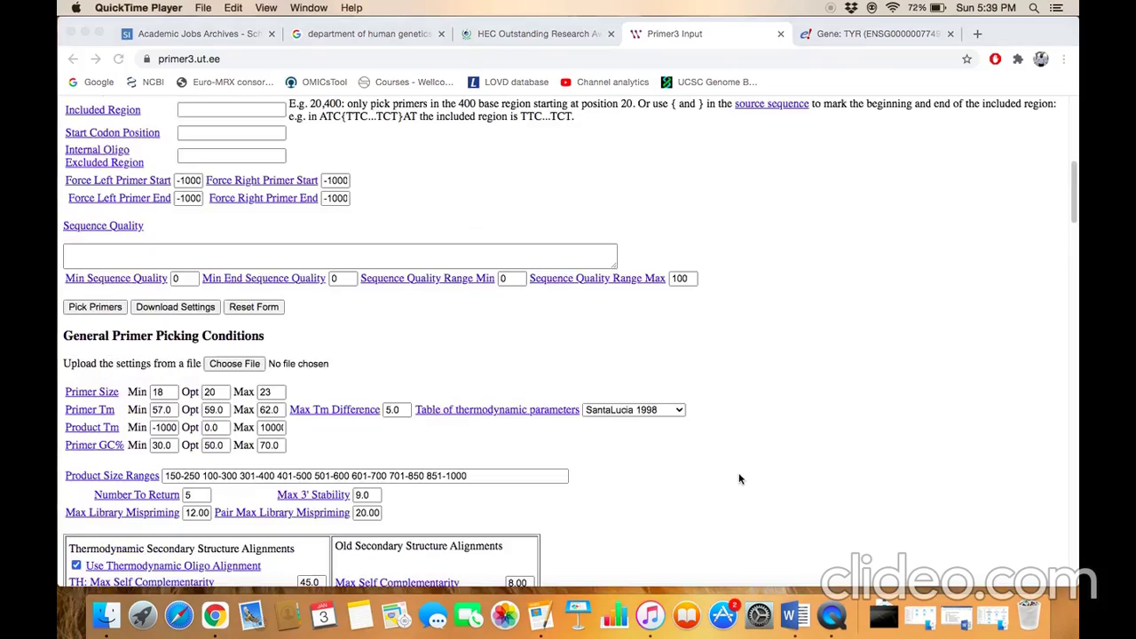
Set the CG Clamp field to 1
{"action": "scroll", "coordinate": [739, 479], "scroll_direction": "down", "scroll_amount": 4}
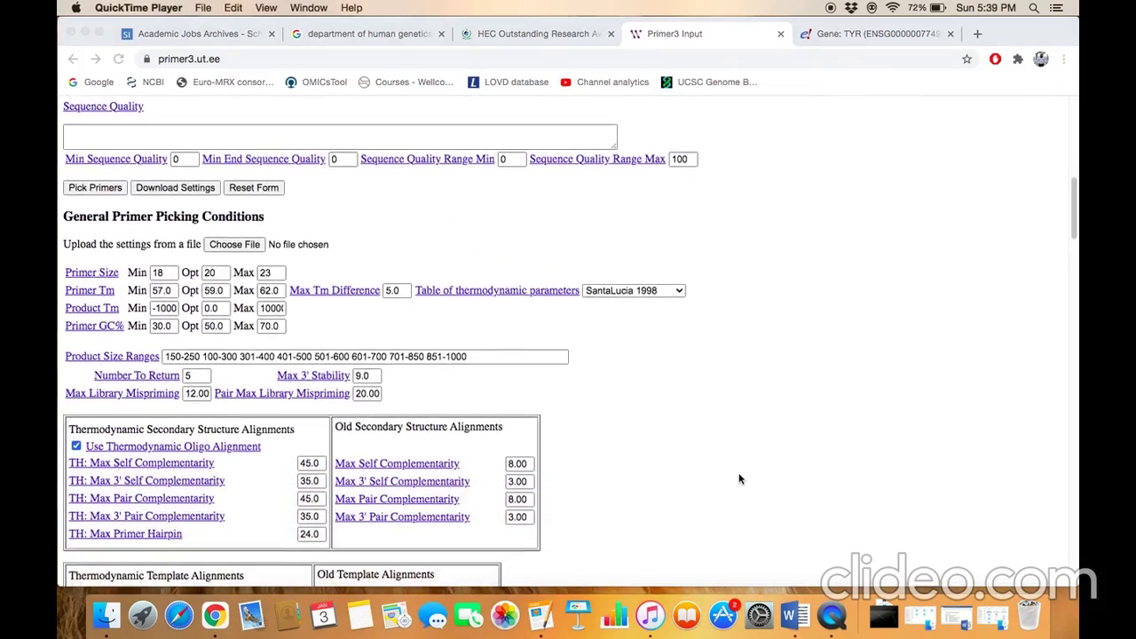
{"action": "scroll", "coordinate": [740, 479], "scroll_direction": "down", "scroll_amount": 5}
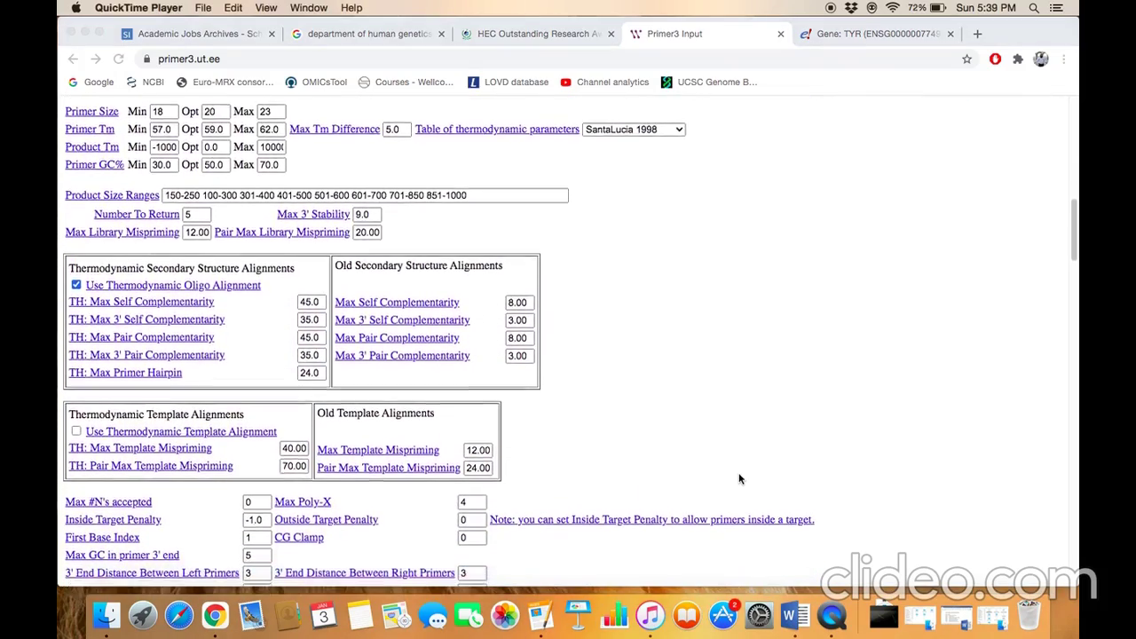
{"action": "scroll", "coordinate": [740, 479], "scroll_direction": "down", "scroll_amount": 4}
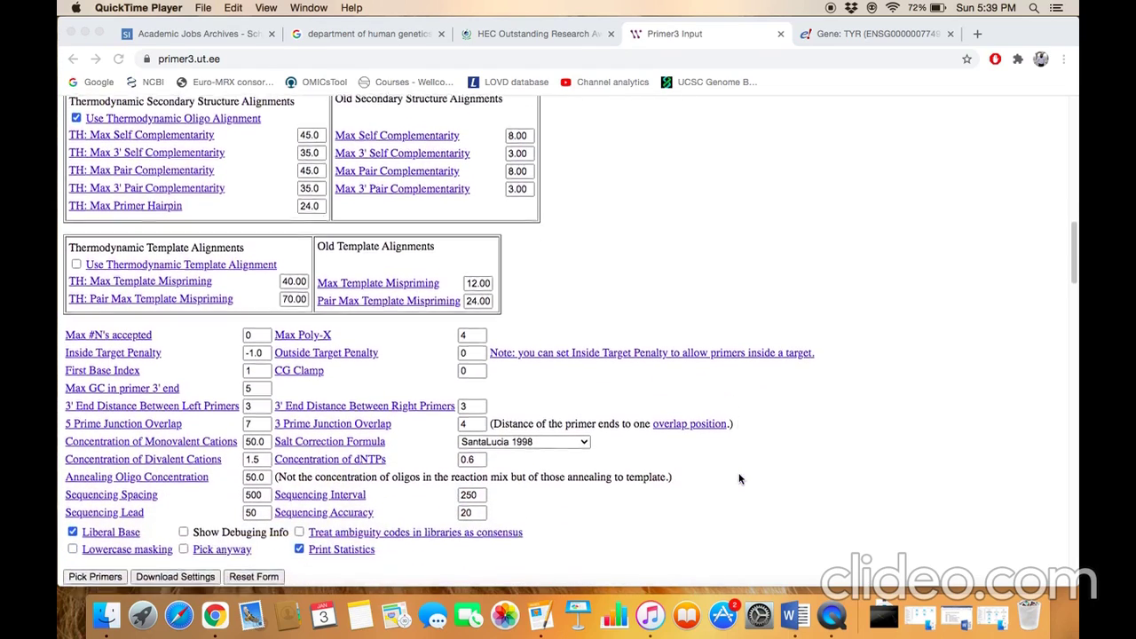
{"action": "scroll", "coordinate": [739, 479], "scroll_direction": "down", "scroll_amount": 1}
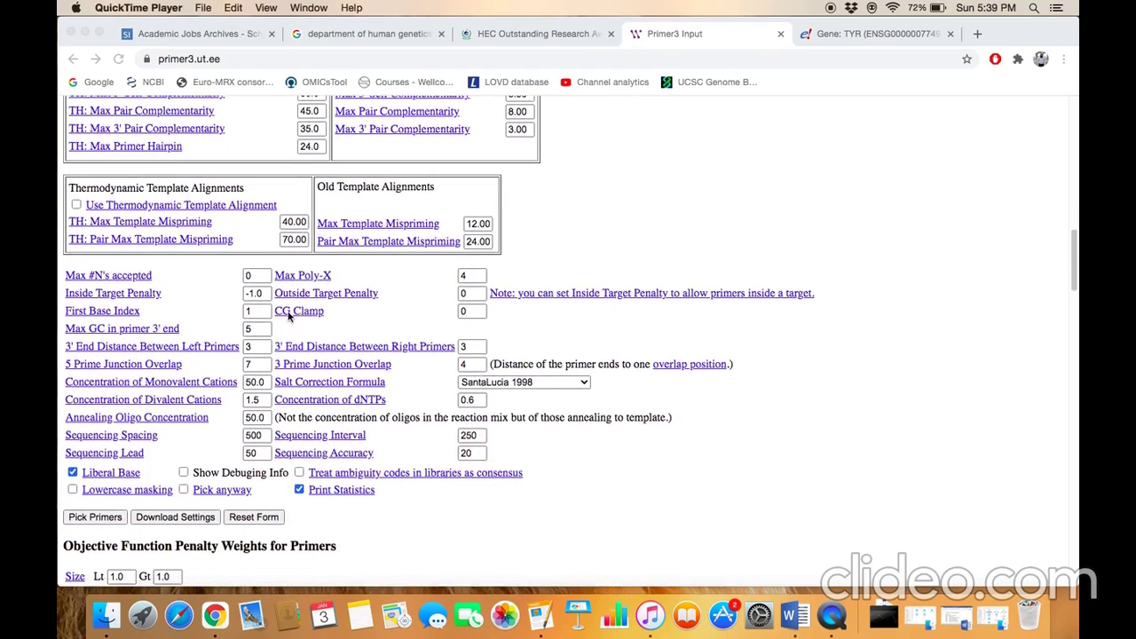
{"action": "left_click", "coordinate": [473, 311]}
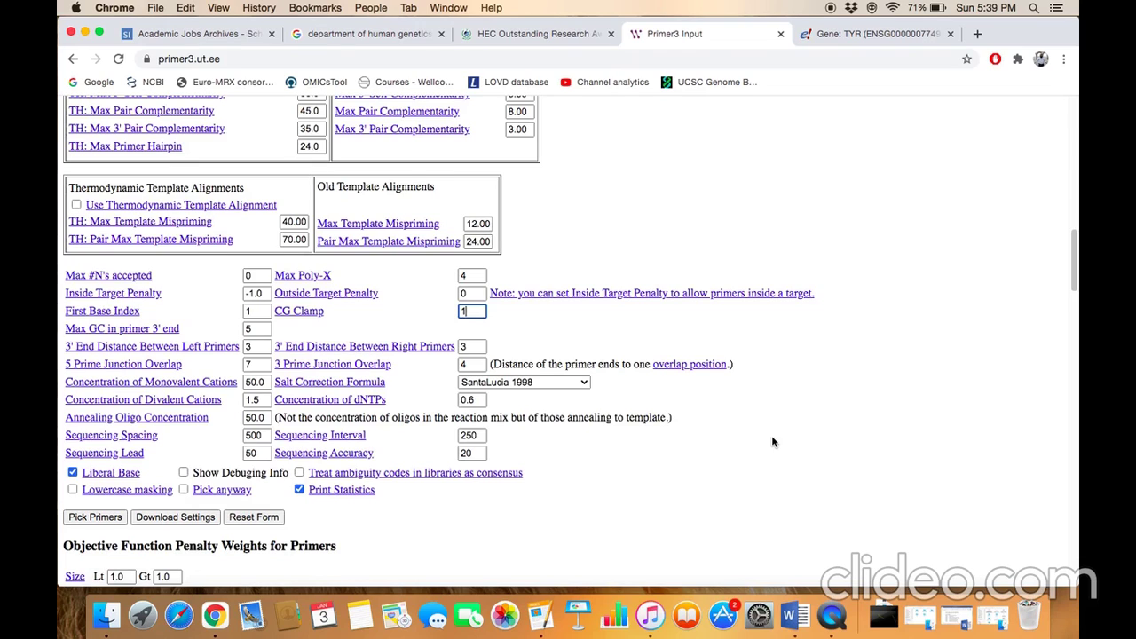
{"action": "scroll", "coordinate": [772, 441], "scroll_direction": "down", "scroll_amount": 3}
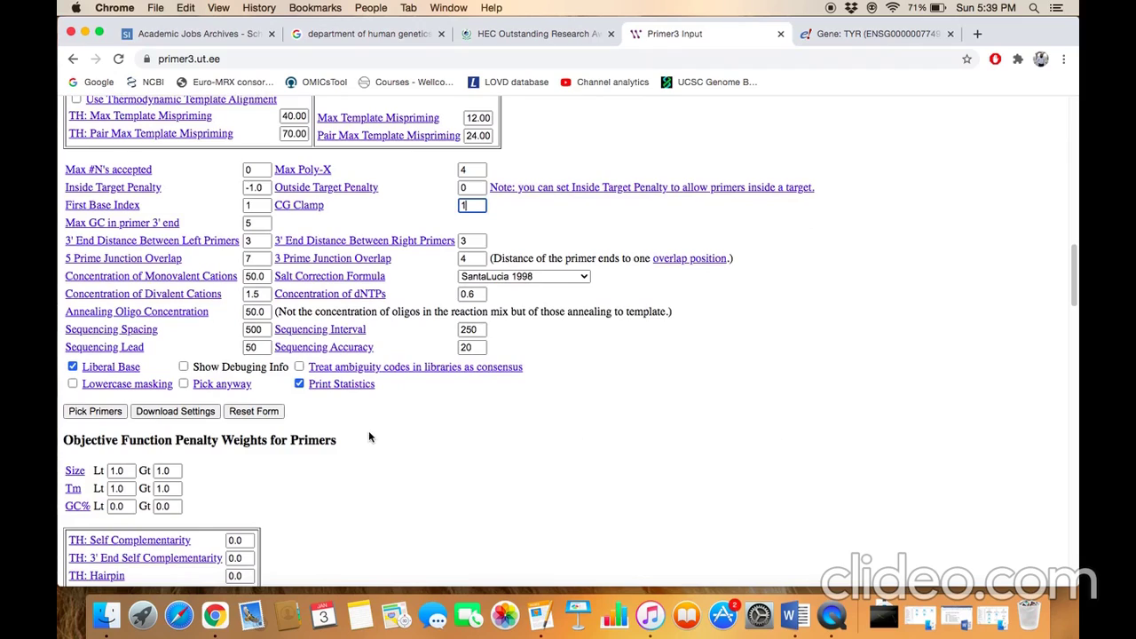
Run Pick Primers and highlight the resulting left and right primer sequences
{"action": "left_click", "coordinate": [95, 411]}
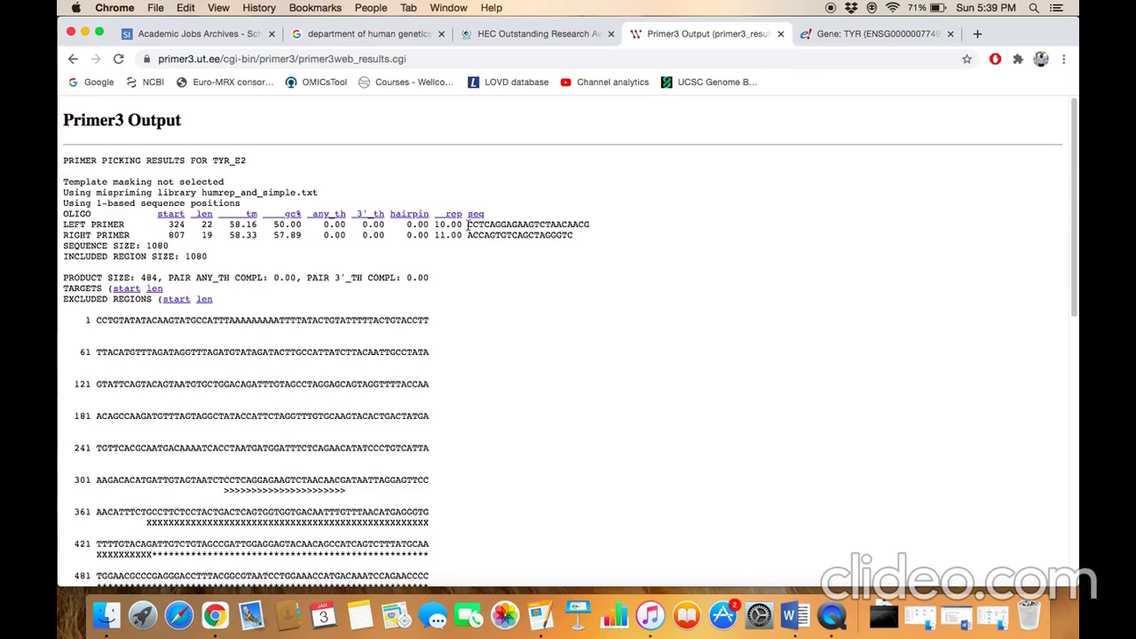
{"action": "left_click_drag", "start_coordinate": [468, 228], "coordinate": [590, 230]}
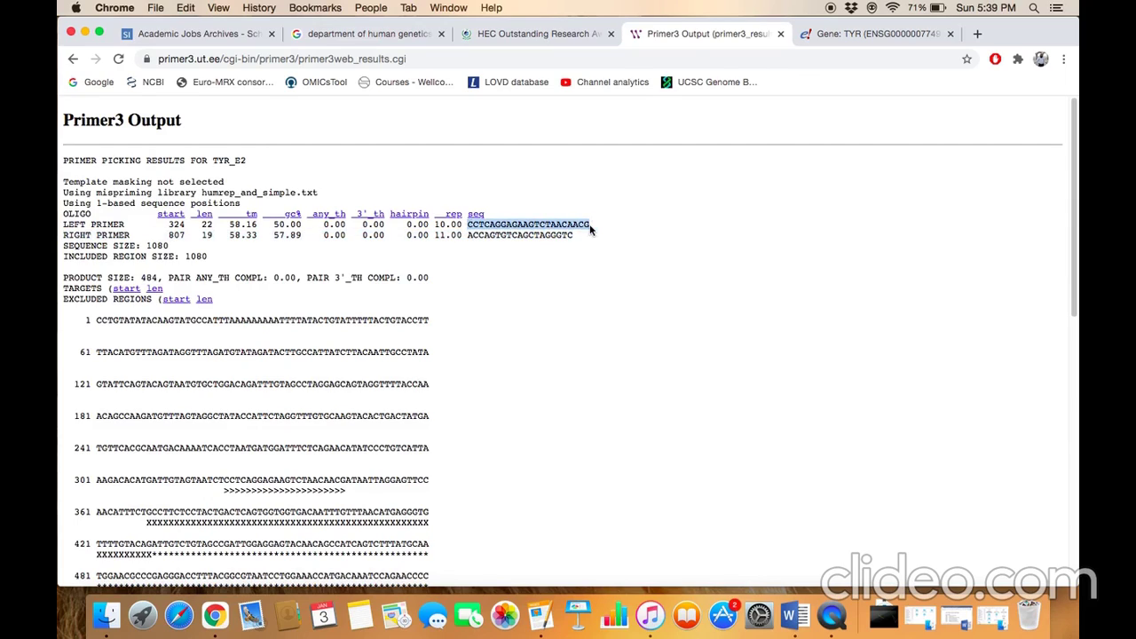
{"action": "left_click_drag", "start_coordinate": [466, 235], "coordinate": [574, 236]}
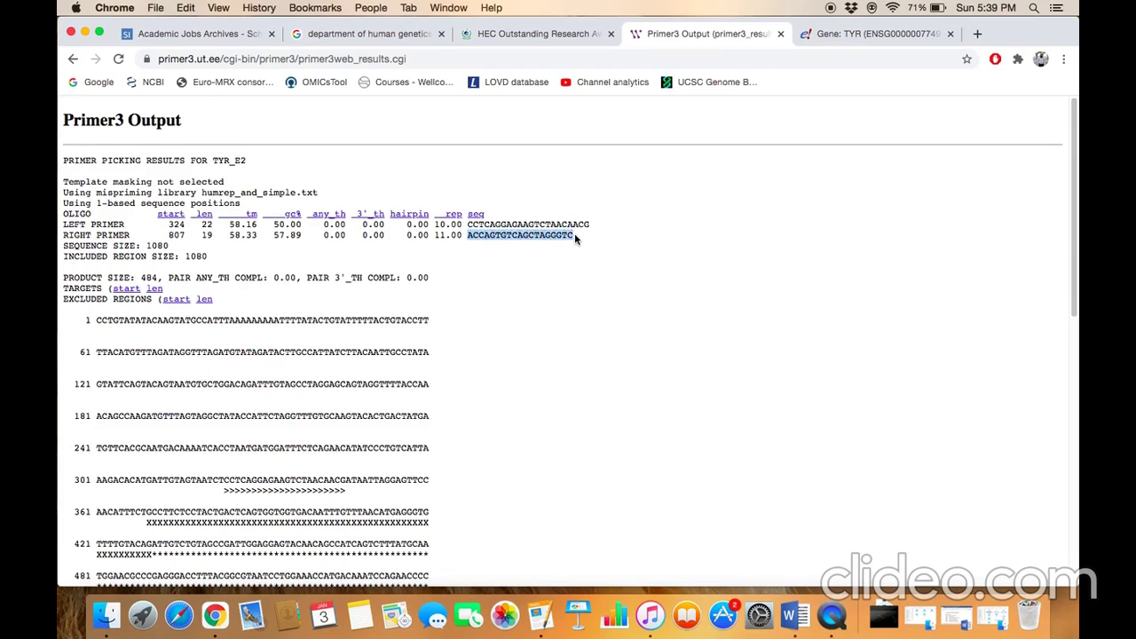
{"action": "left_click", "coordinate": [503, 267]}
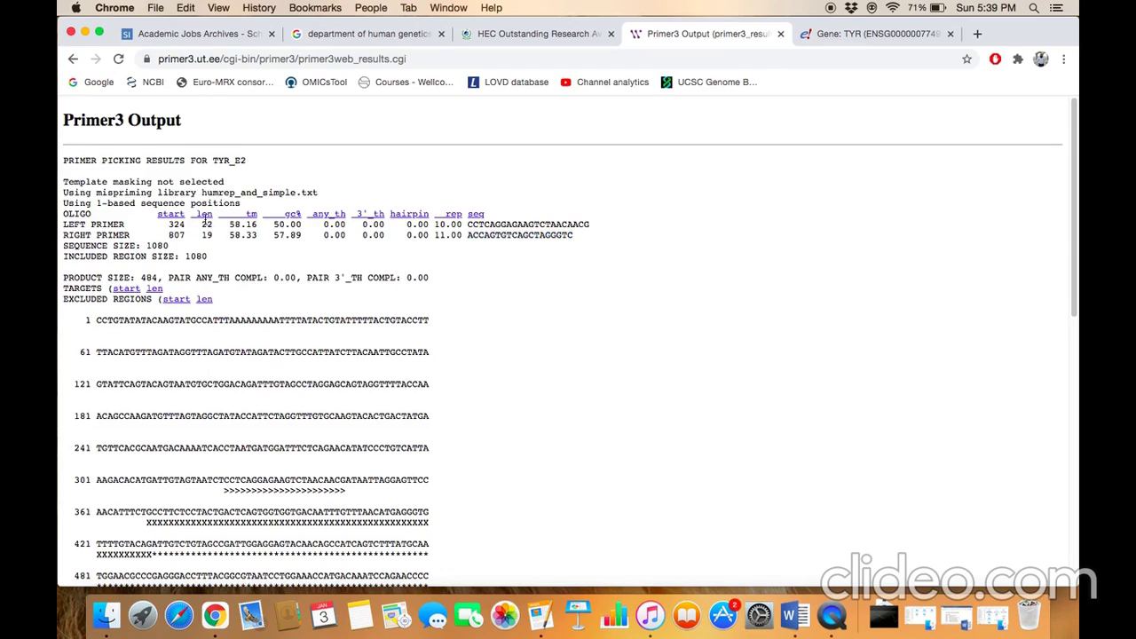
Review the right primer's length of 19, Tm values 58.16 and 58.33, and the annotated sequence
{"action": "double_click", "coordinate": [206, 235]}
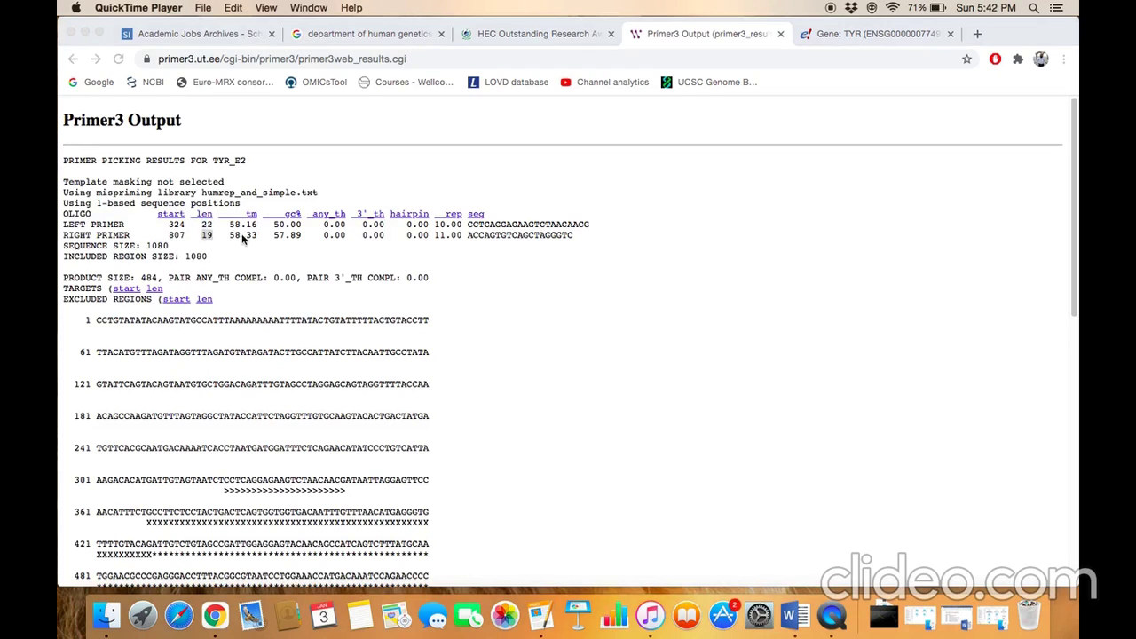
{"action": "left_click", "coordinate": [242, 238]}
{"action": "left_click_drag", "start_coordinate": [230, 224], "coordinate": [255, 236]}
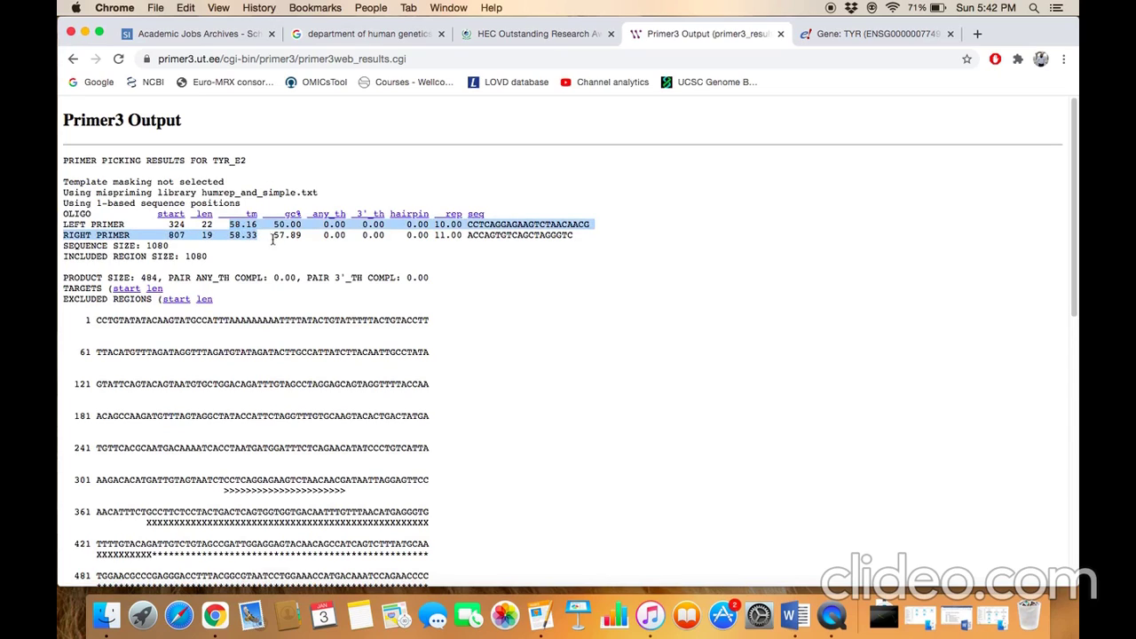
{"action": "left_click", "coordinate": [277, 233]}
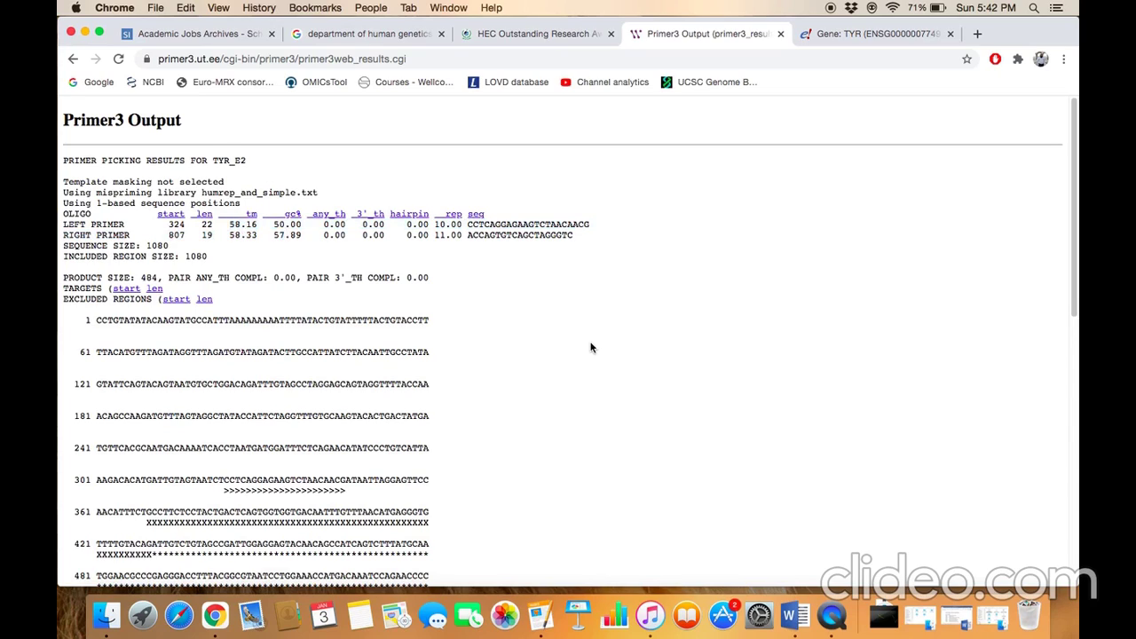
{"action": "scroll", "coordinate": [592, 348], "scroll_direction": "down", "scroll_amount": 1}
{"action": "scroll", "coordinate": [592, 348], "scroll_direction": "down", "scroll_amount": 2}
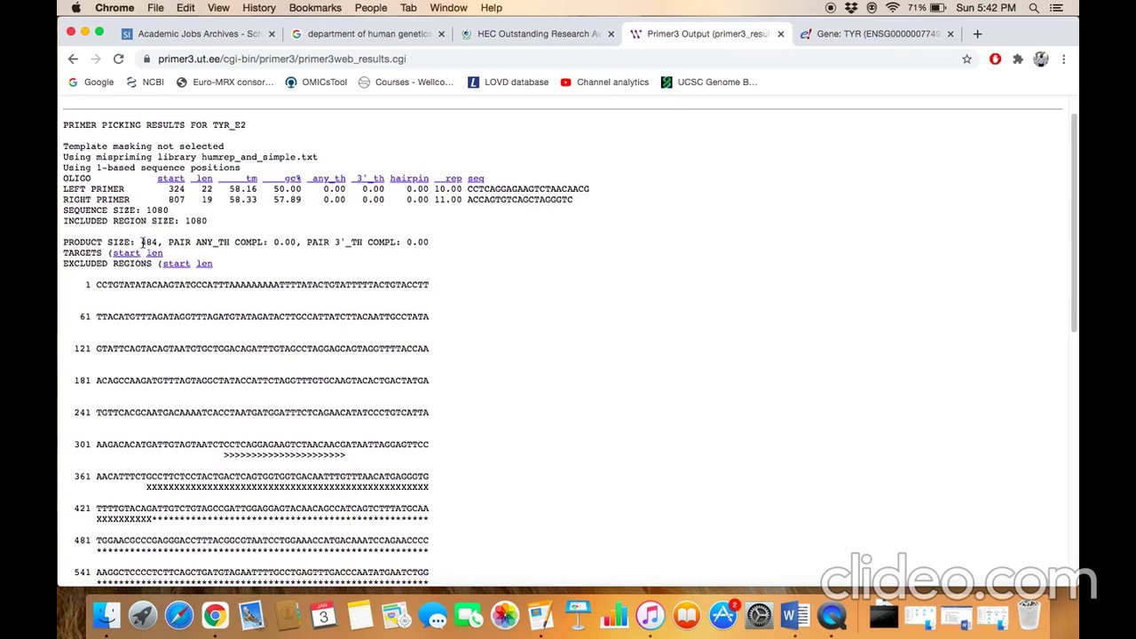
{"action": "left_click_drag", "start_coordinate": [141, 242], "coordinate": [159, 241]}
{"action": "scroll", "coordinate": [551, 373], "scroll_direction": "down", "scroll_amount": 6}
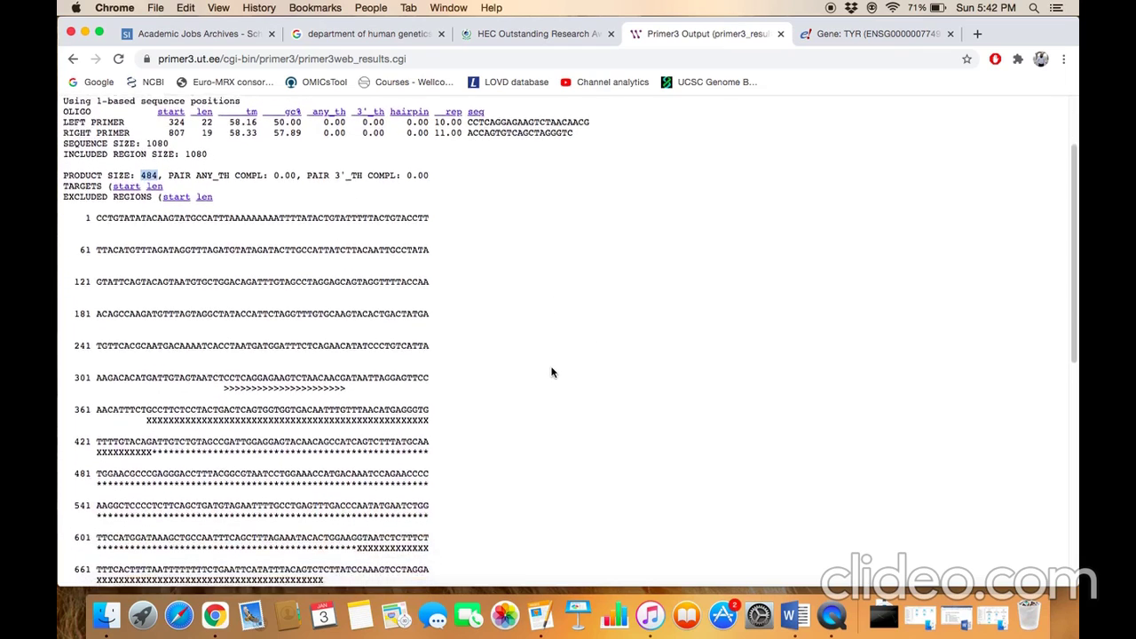